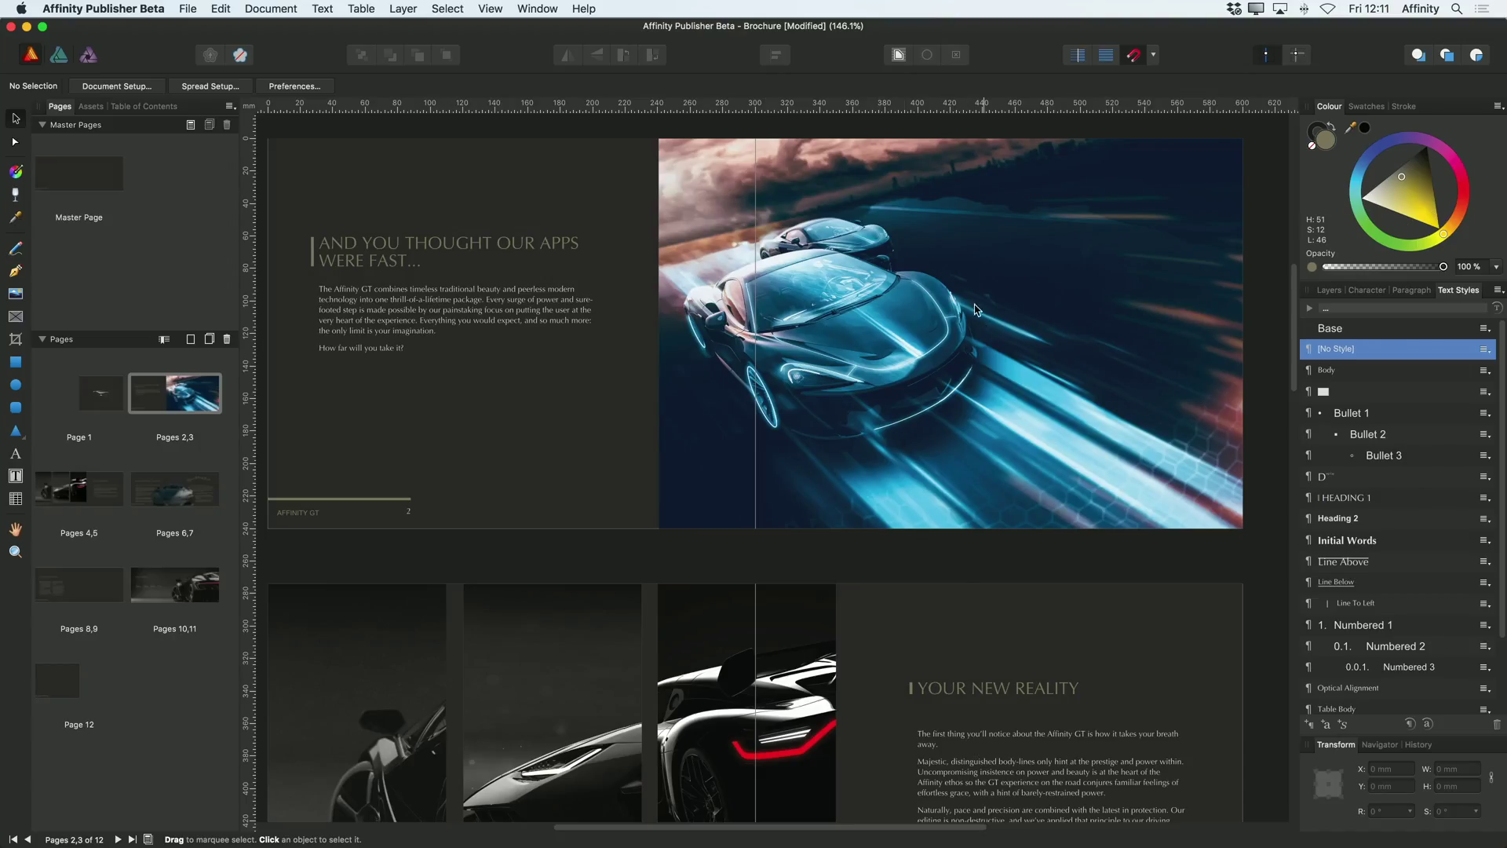
Scroll to the pages 2–3 spread and zoom to about 243% on page 2's empty area
scroll(803, 388, "up", 1)
scroll(802, 388, "up", 3)
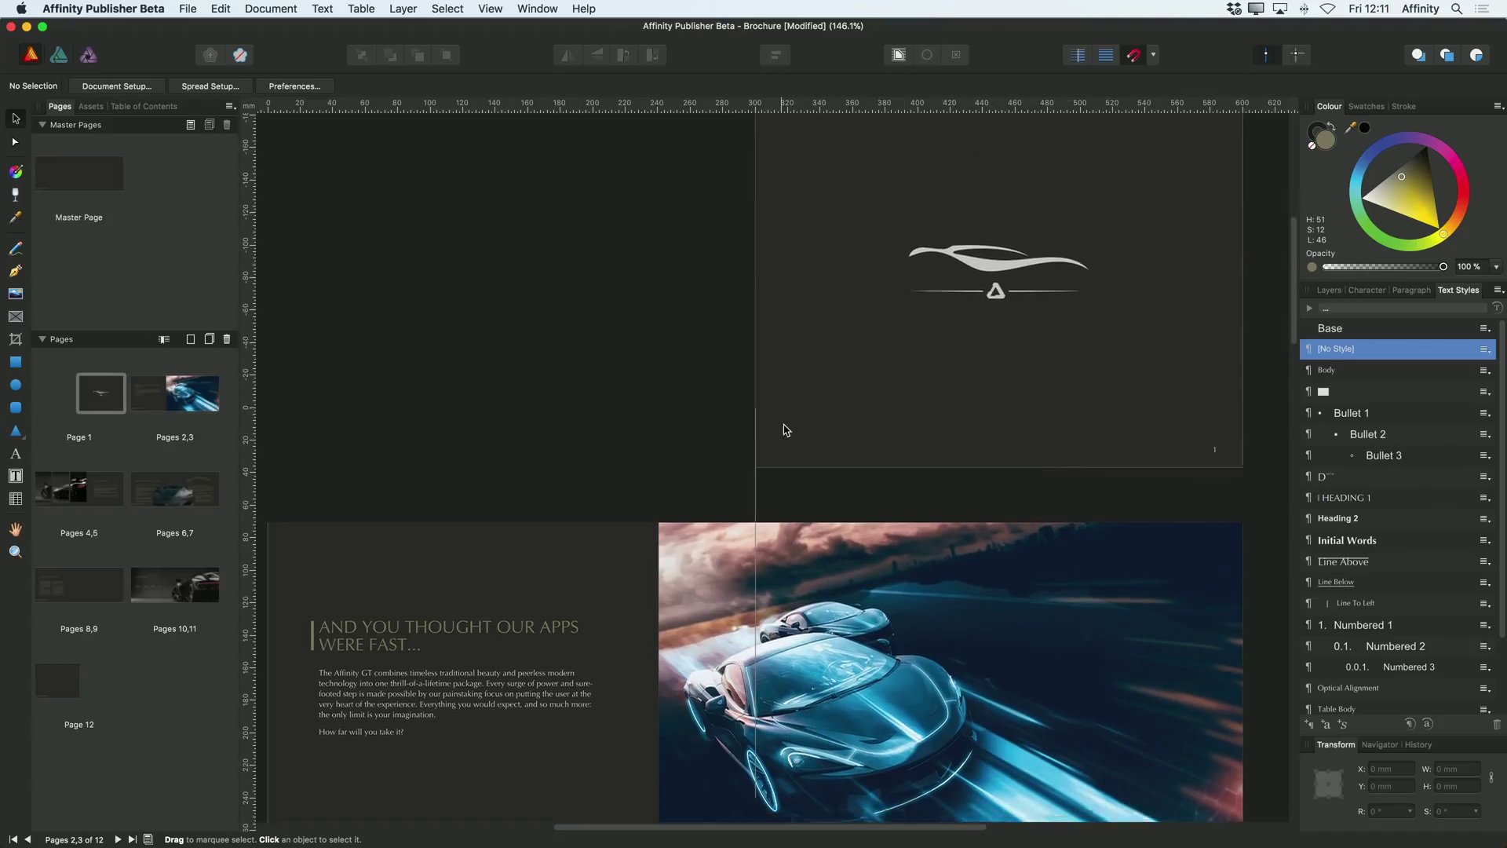
scroll(579, 421, "down", 6)
scroll(487, 353, "up", 3)
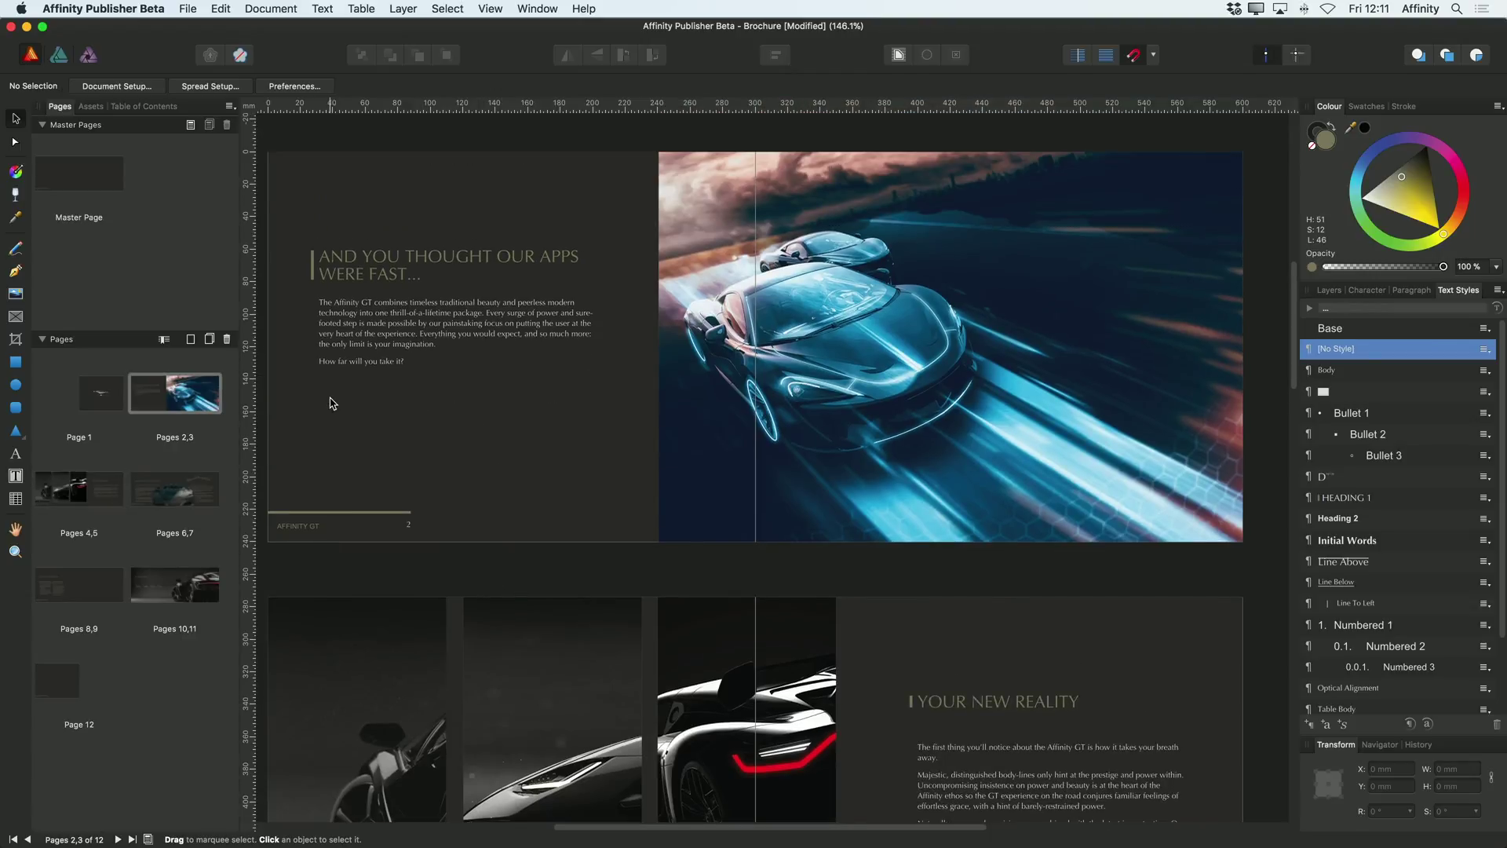
scroll(330, 399, "up", 3)
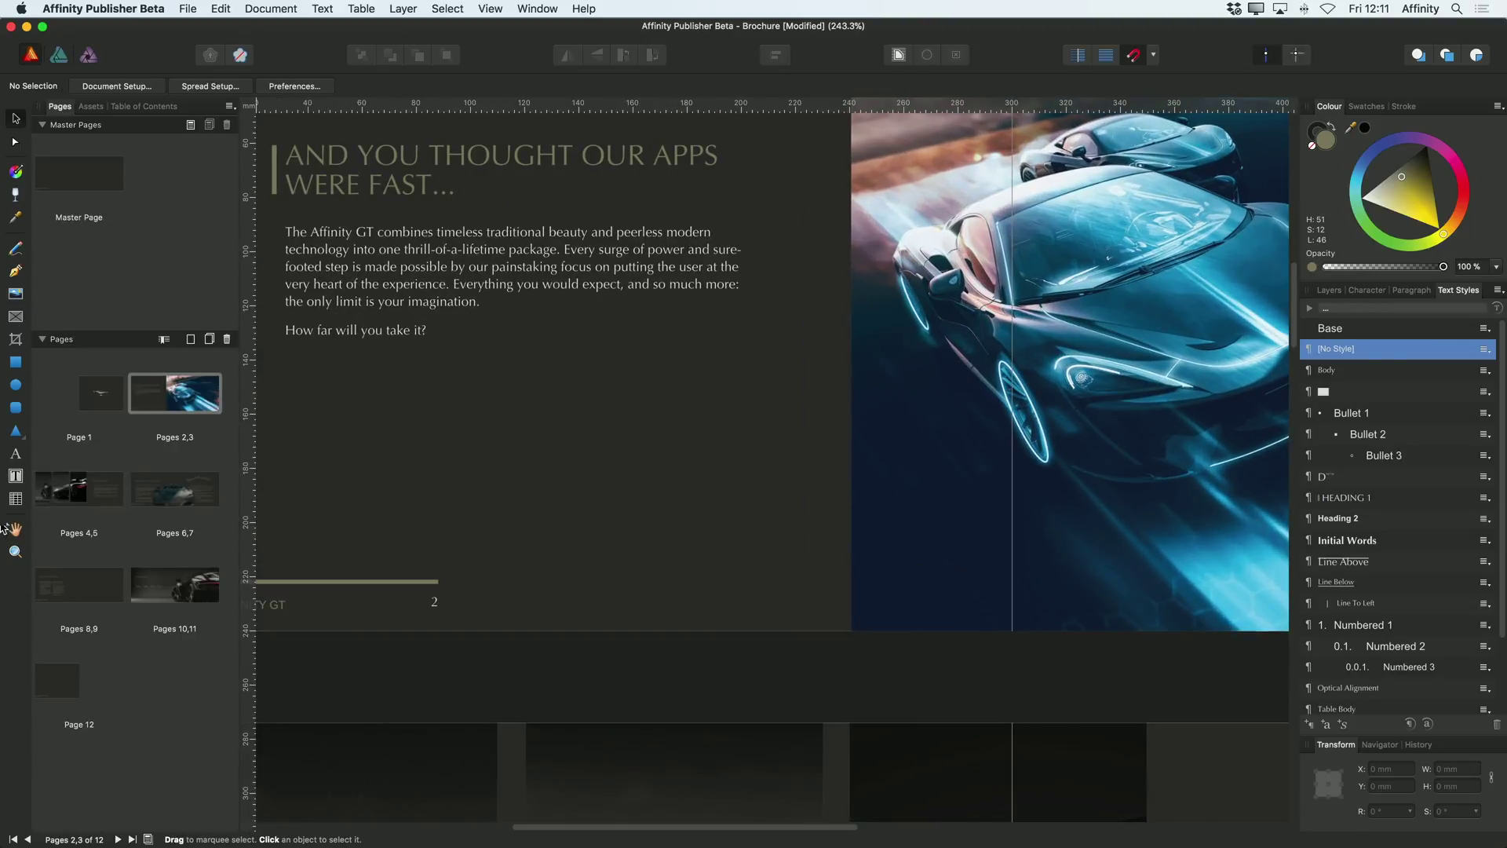
Draw a text frame below the page 2 body text and type 'Table of contents'
left_click(16, 477)
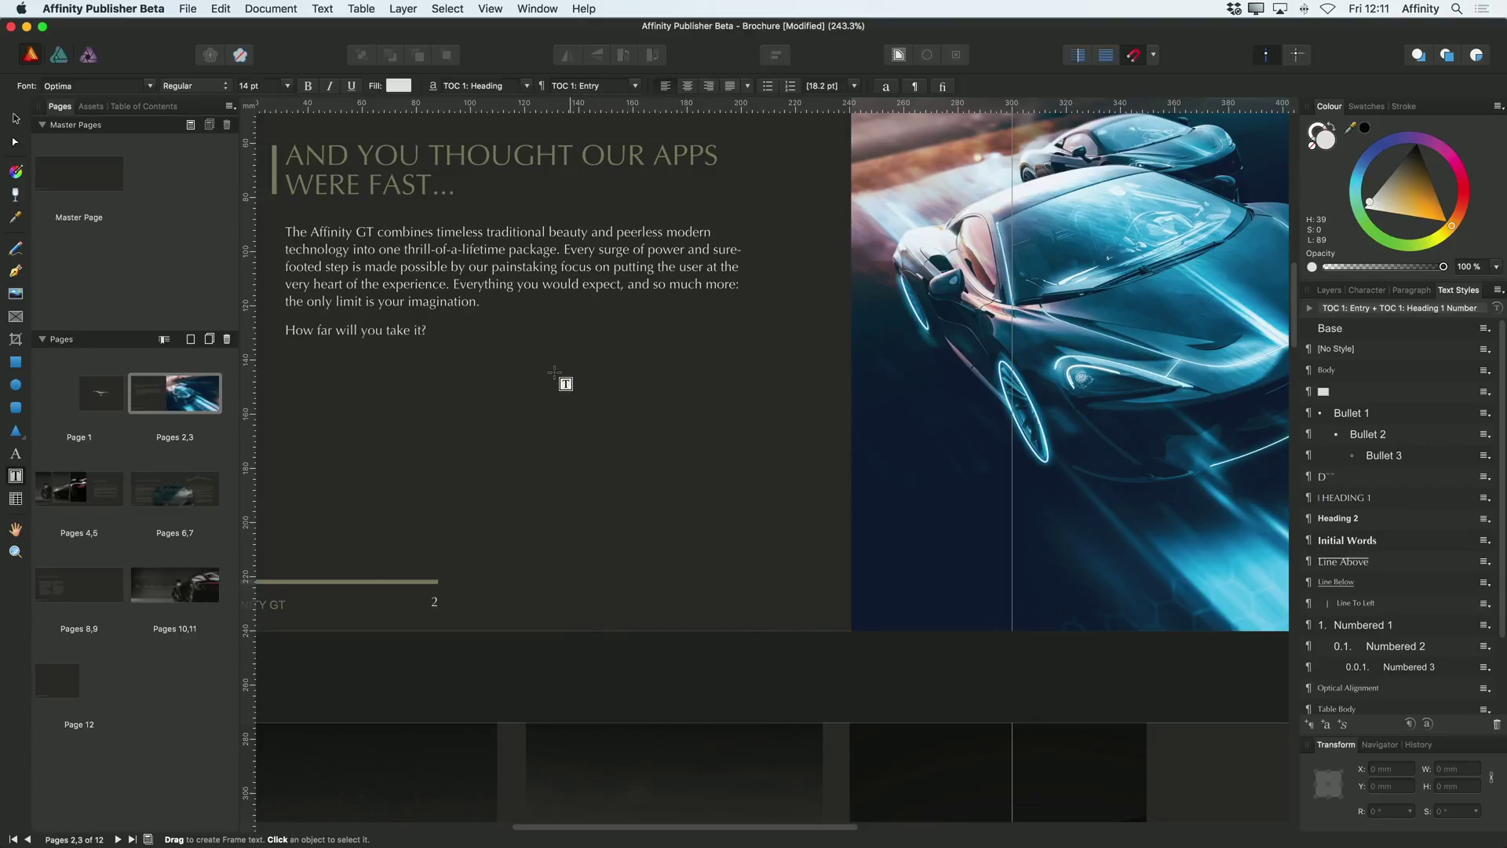
left_click_drag(502, 362, 743, 575)
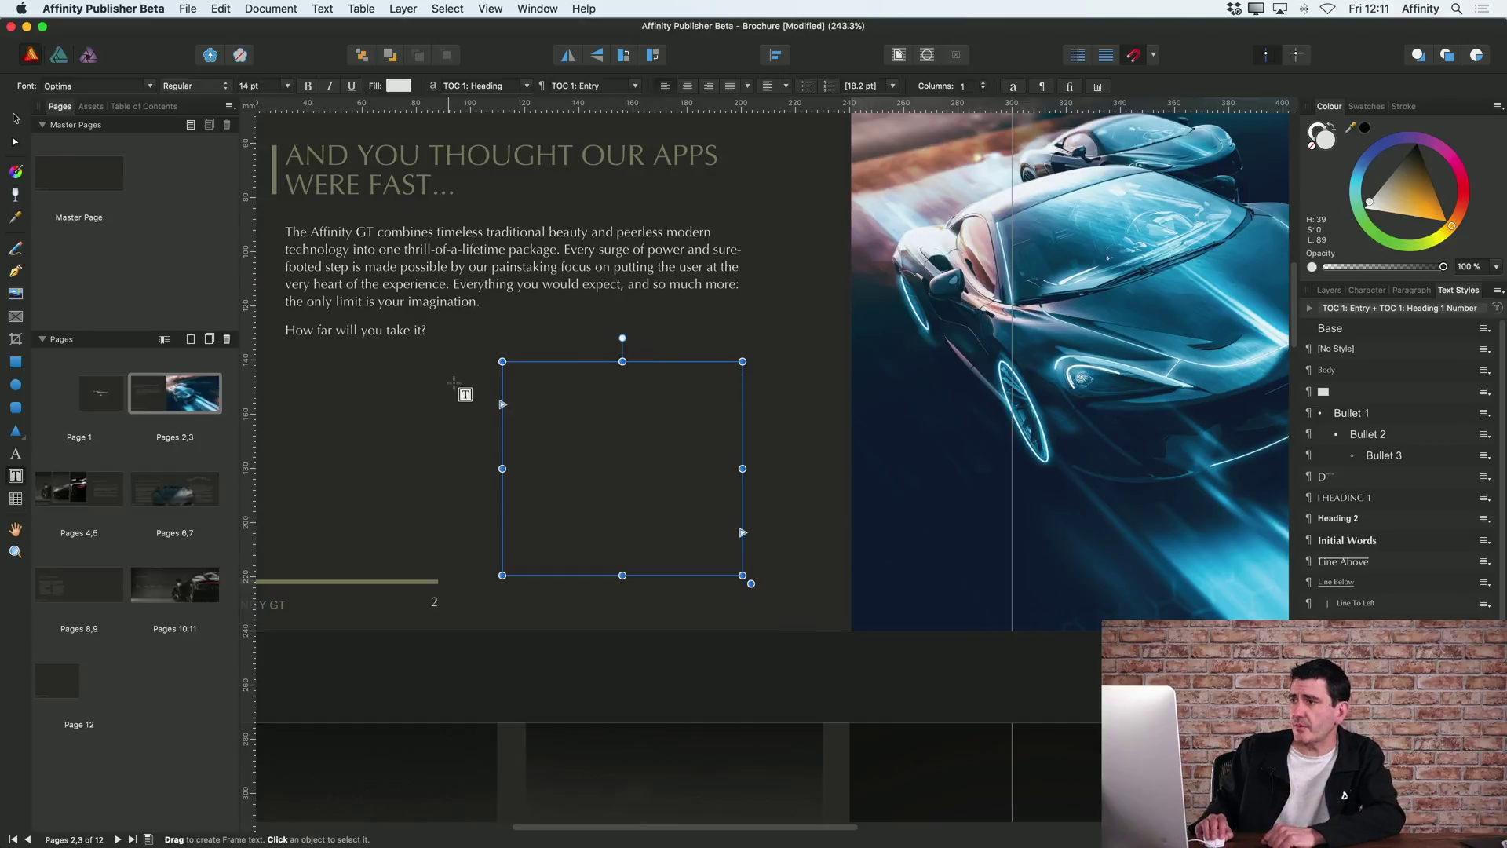
left_click(526, 396)
type("Table of contents")
key("Escape")
Set the 'Table of contents' title to 16 pt and start a new paragraph below it
triple_click(600, 369)
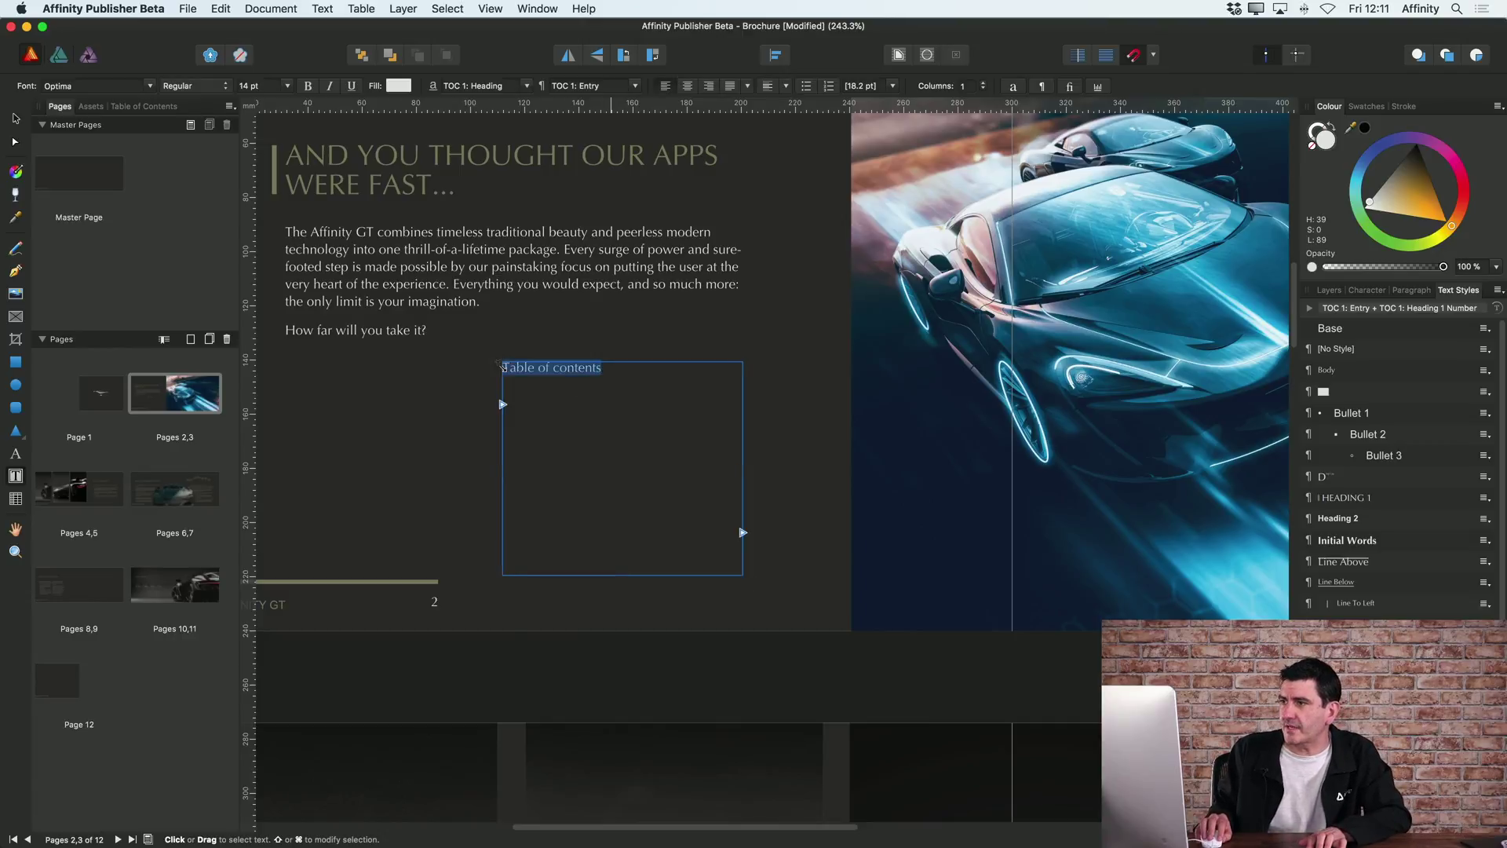
left_click(289, 87)
left_click(261, 296)
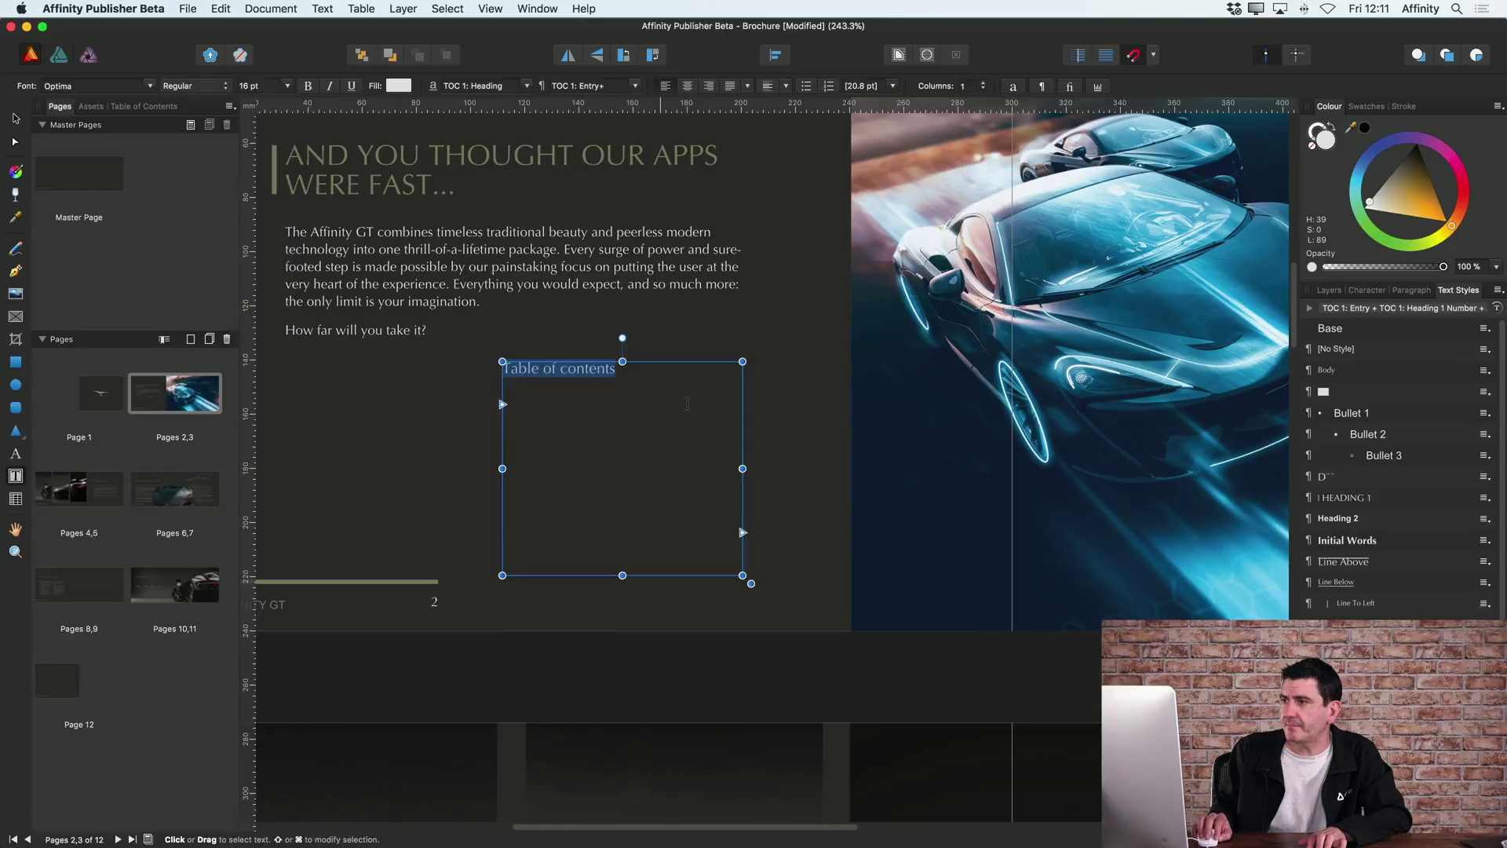
left_click(649, 382)
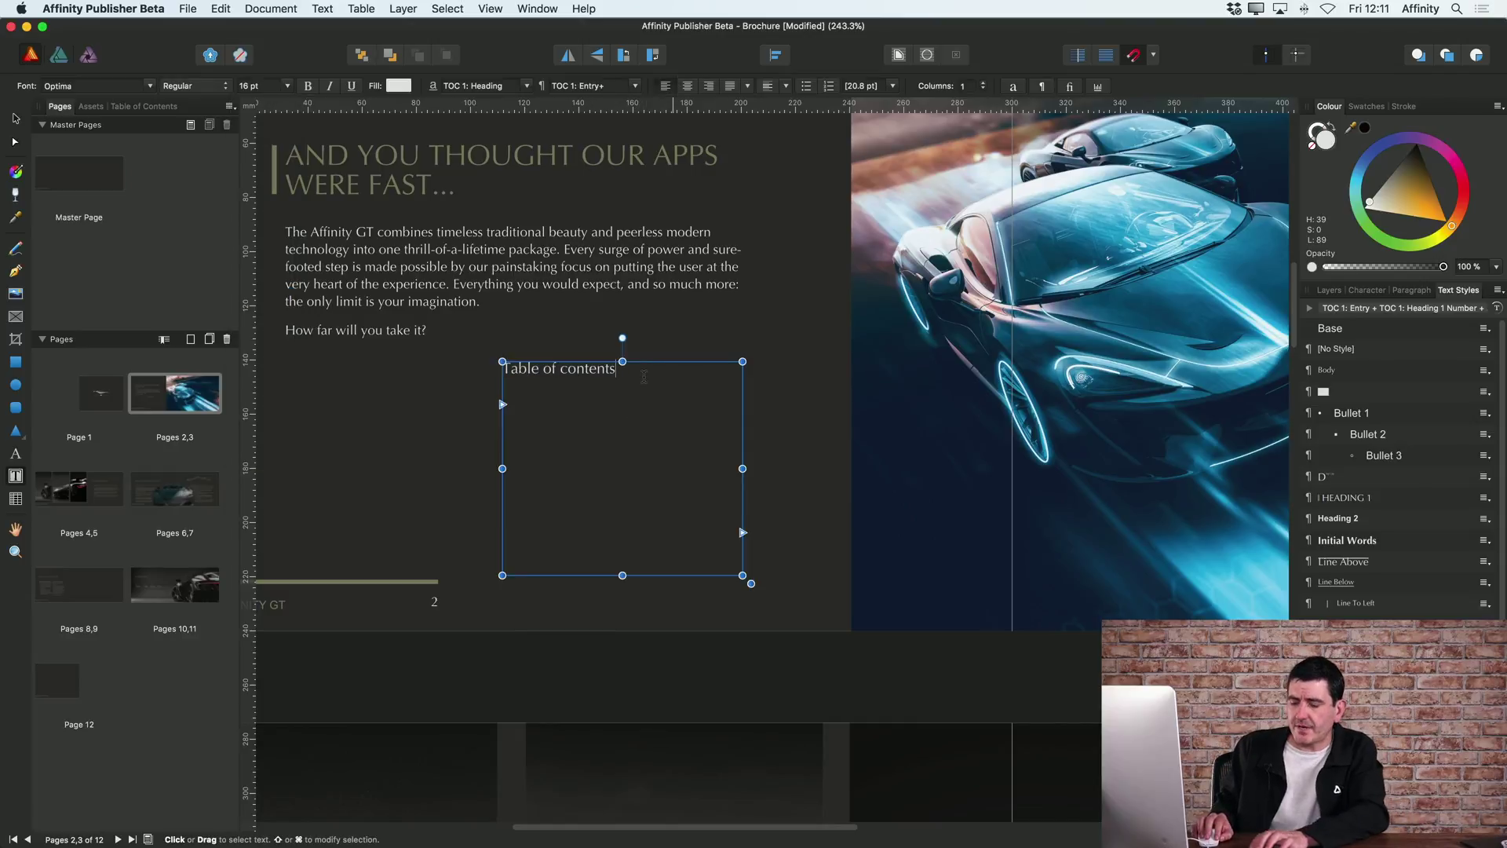
key("Return")
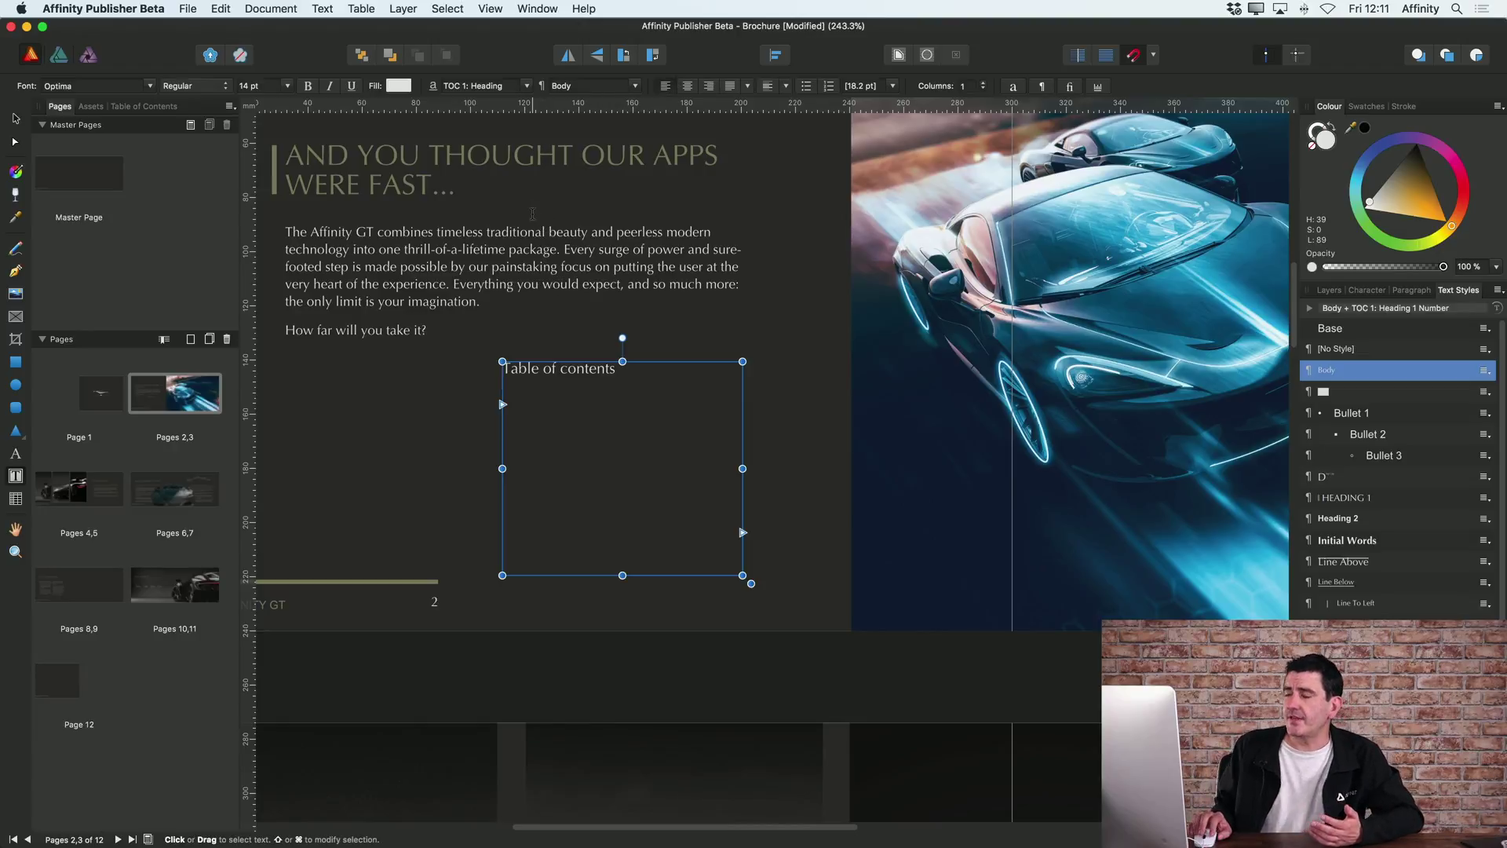
Insert a table of contents into the frame, excluding Heading 2 so only Heading 1 entries appear
left_click(322, 10)
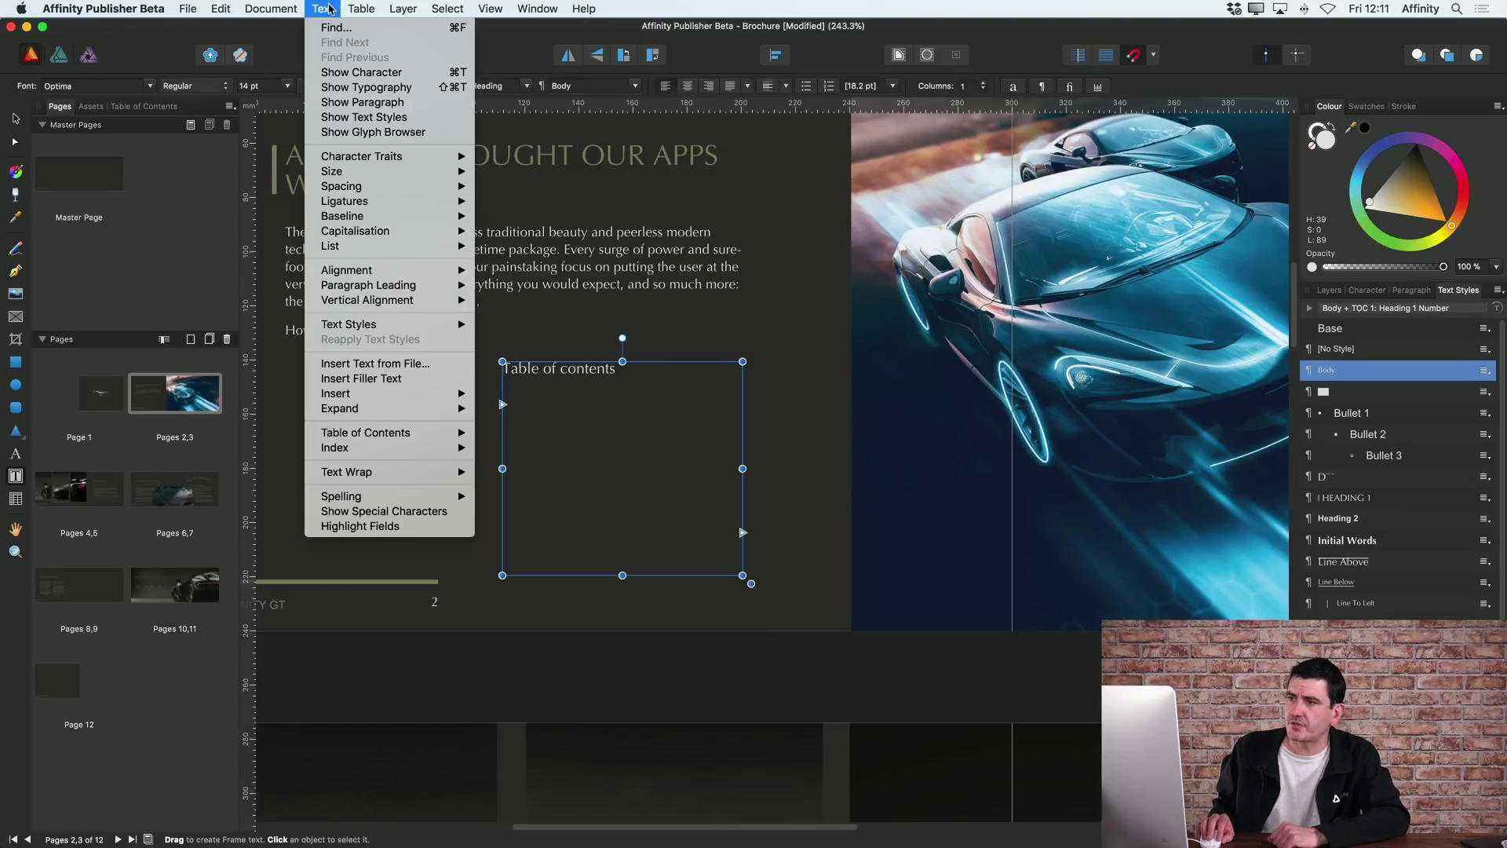
mouse_move(404, 434)
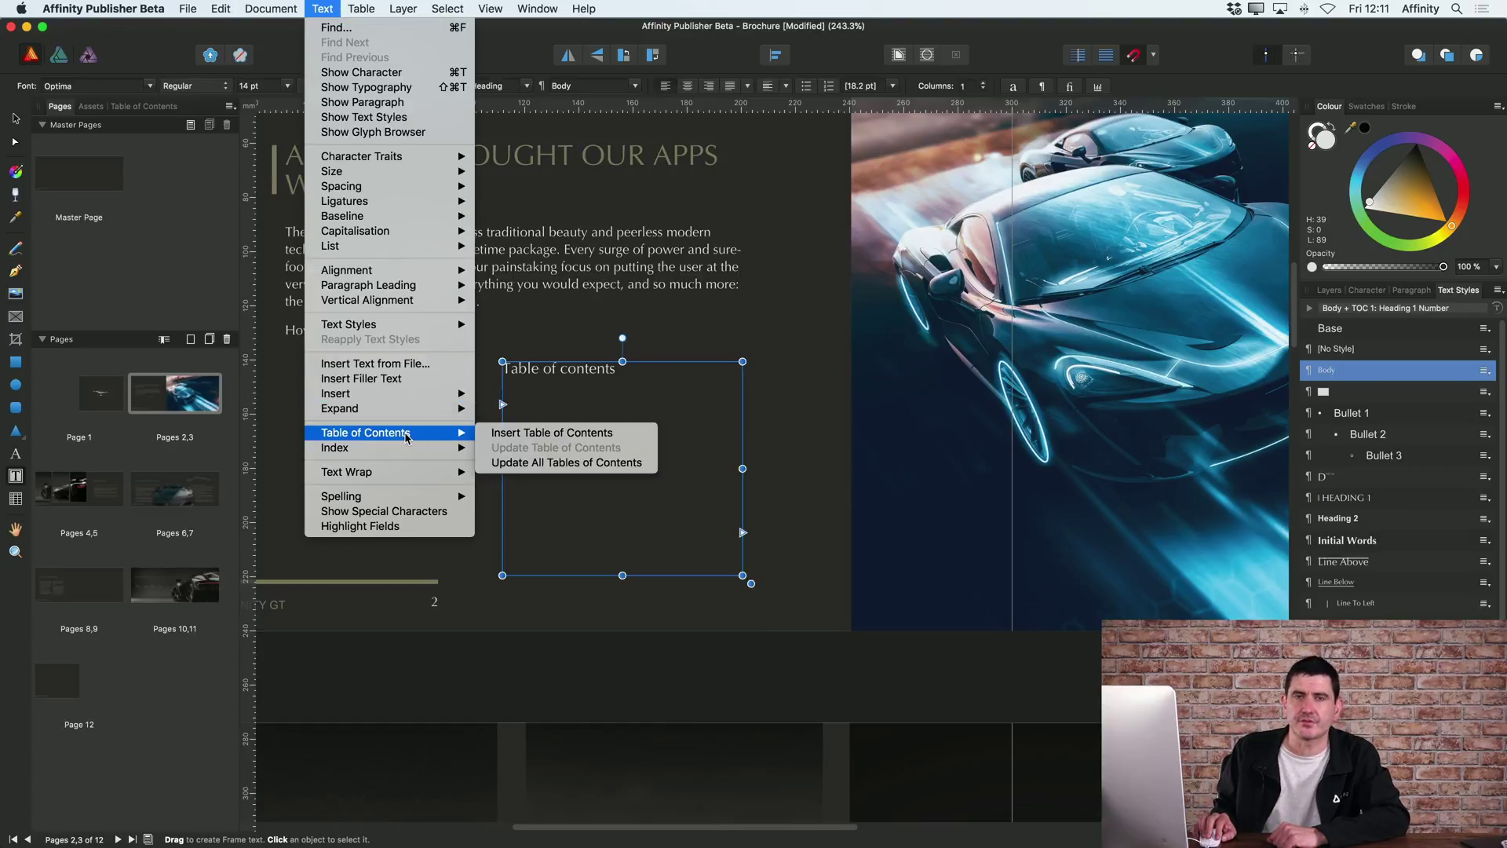
left_click(549, 433)
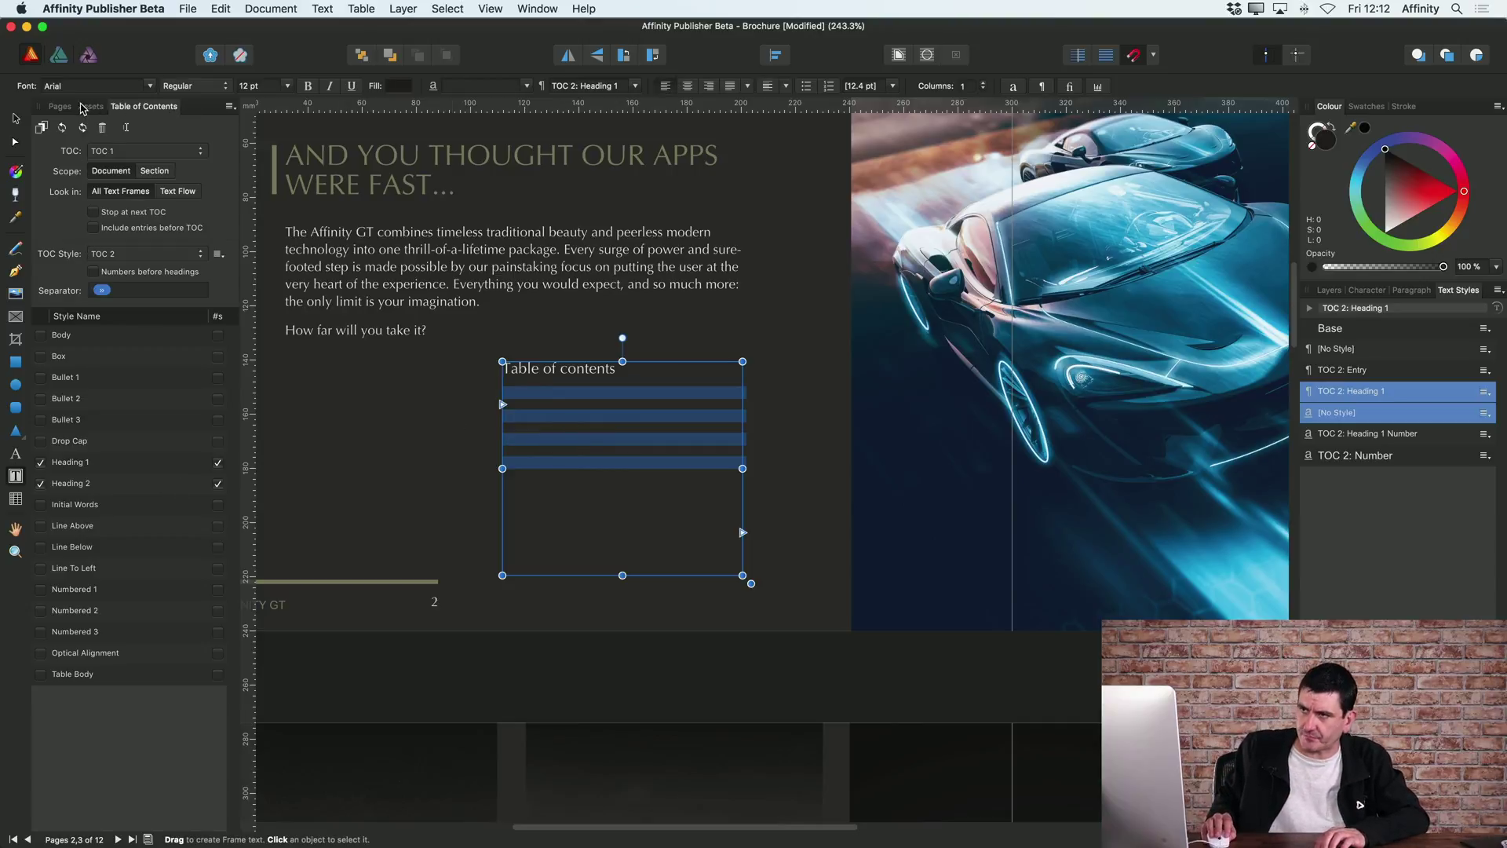
left_click(40, 485)
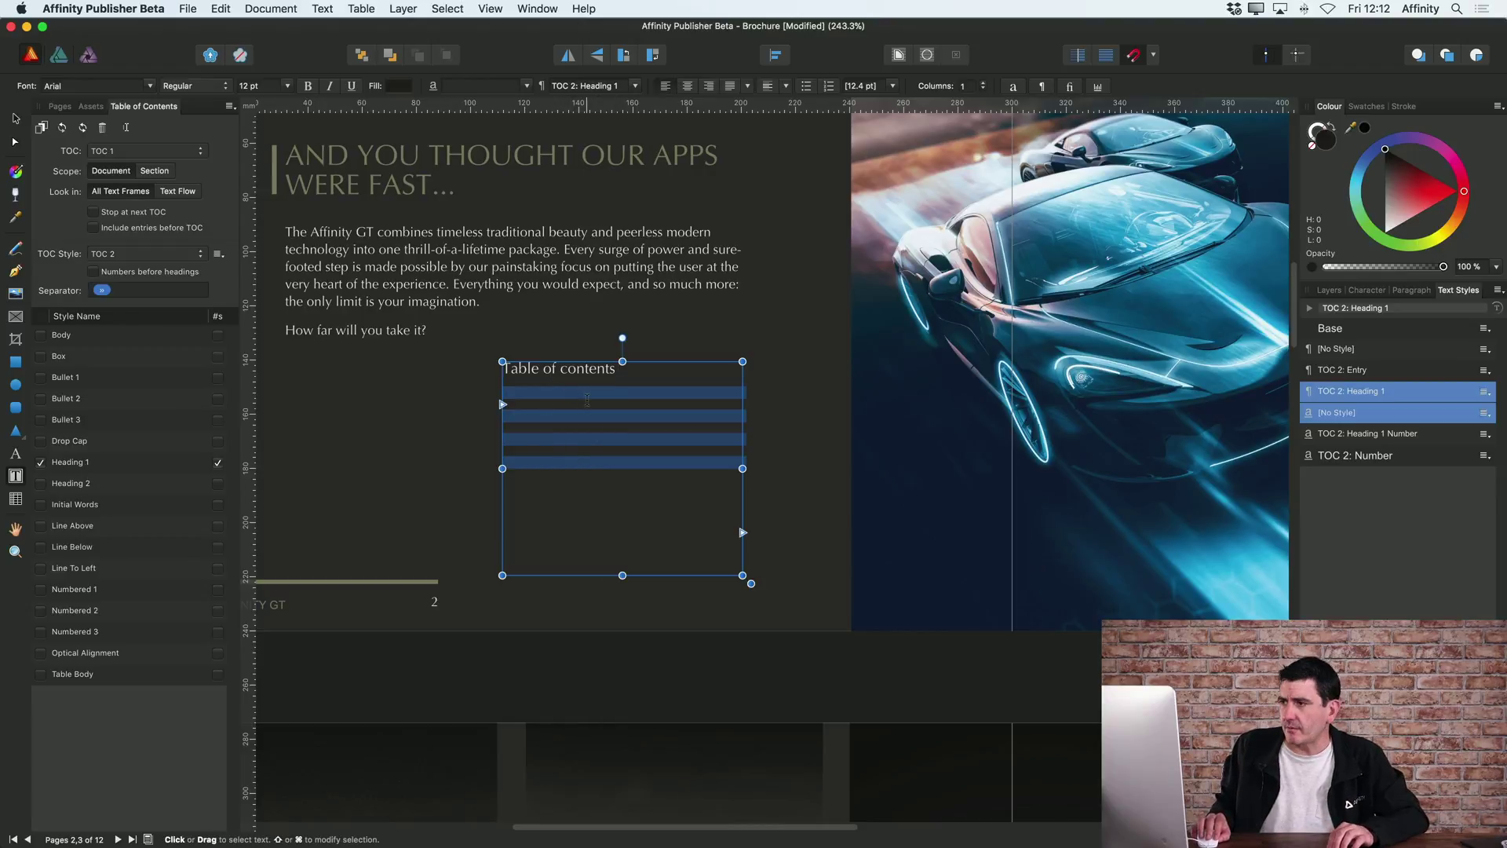
scroll(587, 400, "up", 5)
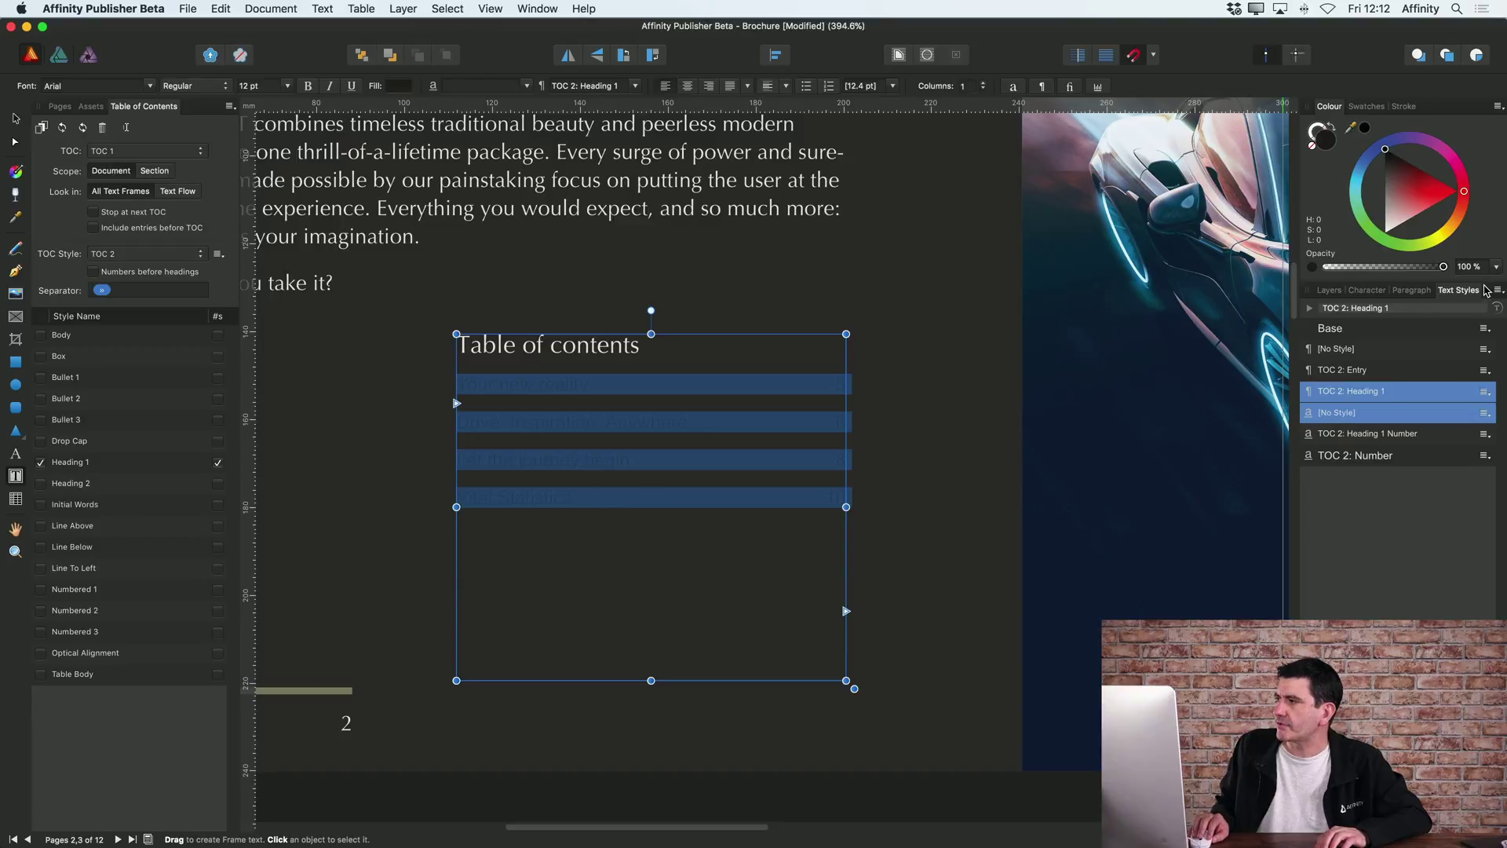
Edit the TOC 2: Entry text style so it is based on Body
left_click(1360, 380)
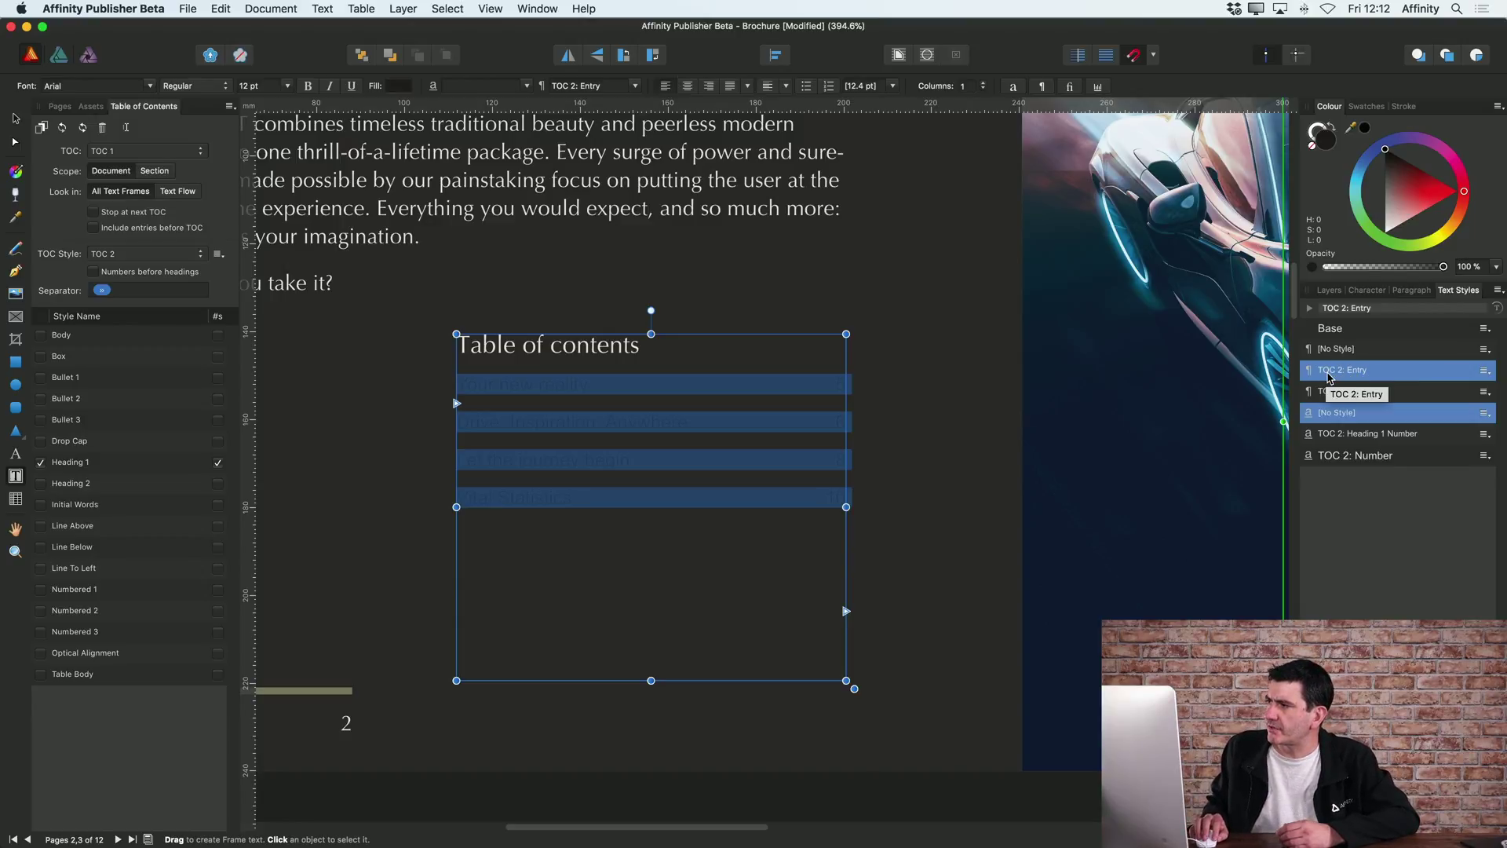
left_click(1483, 373)
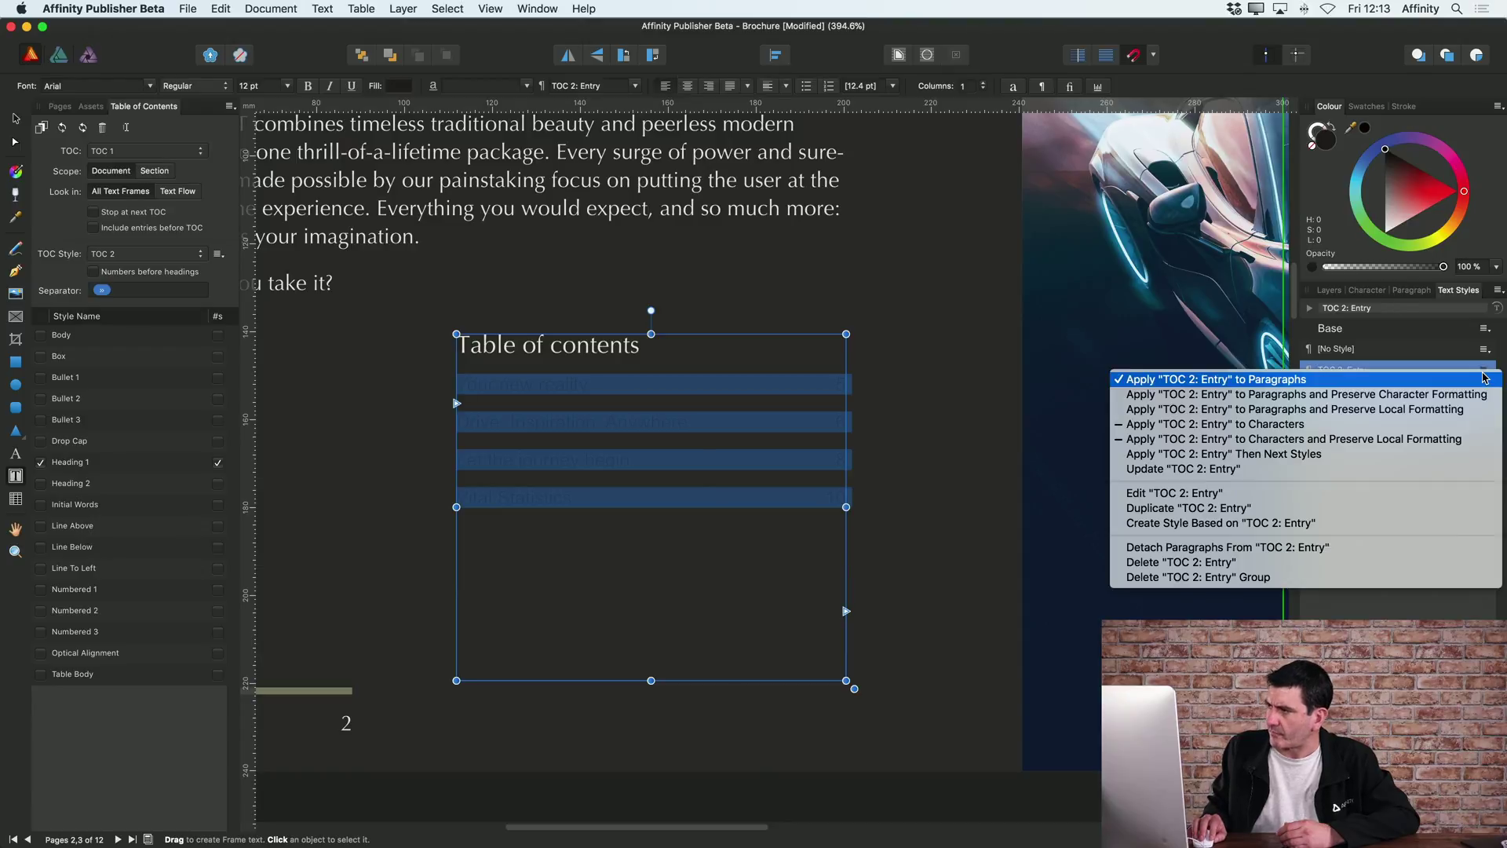
left_click(1222, 494)
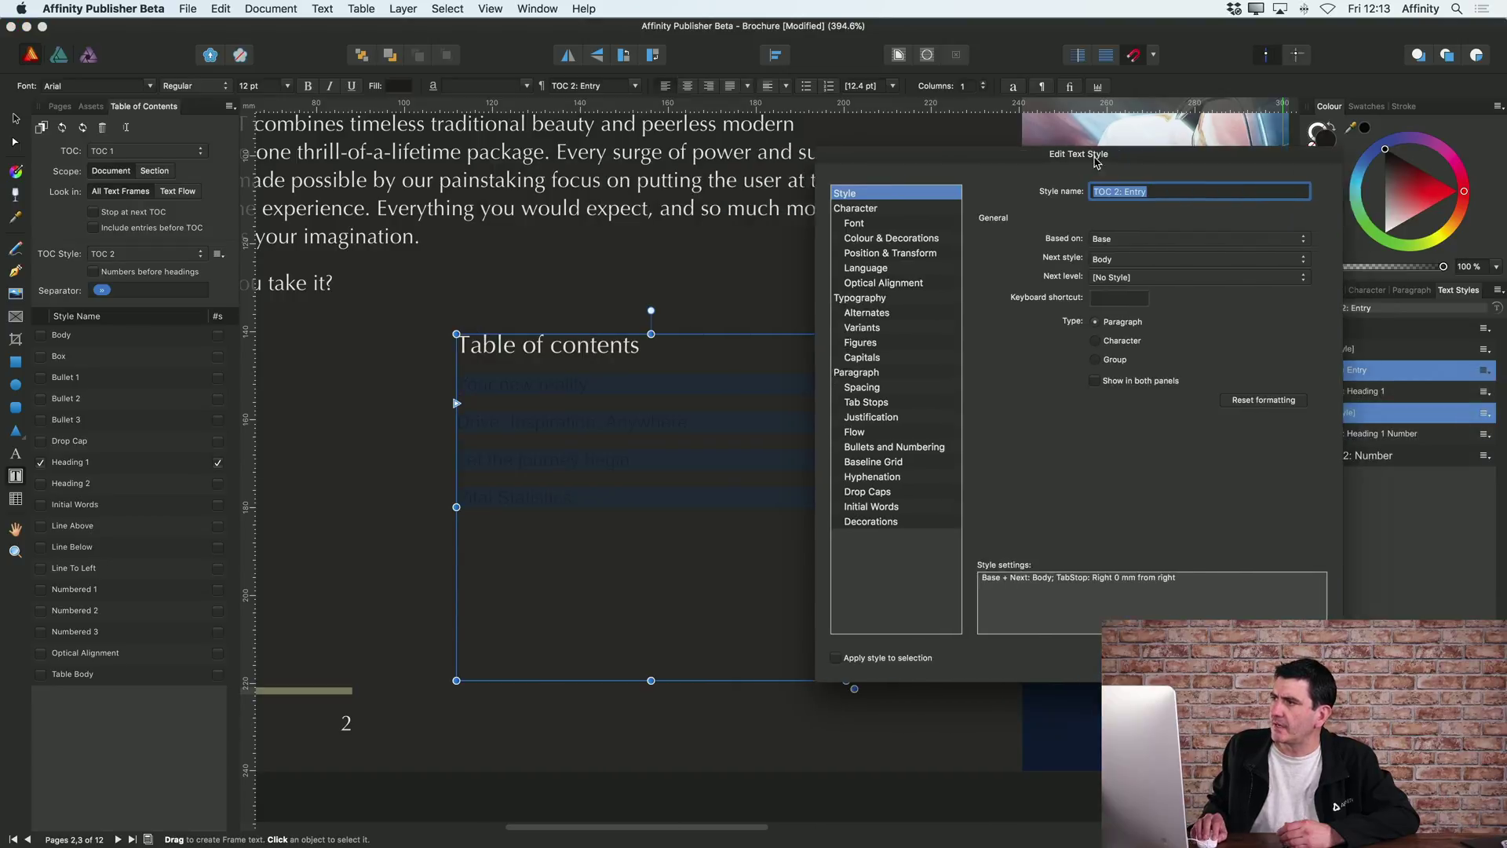
left_click_drag(1055, 166, 1108, 163)
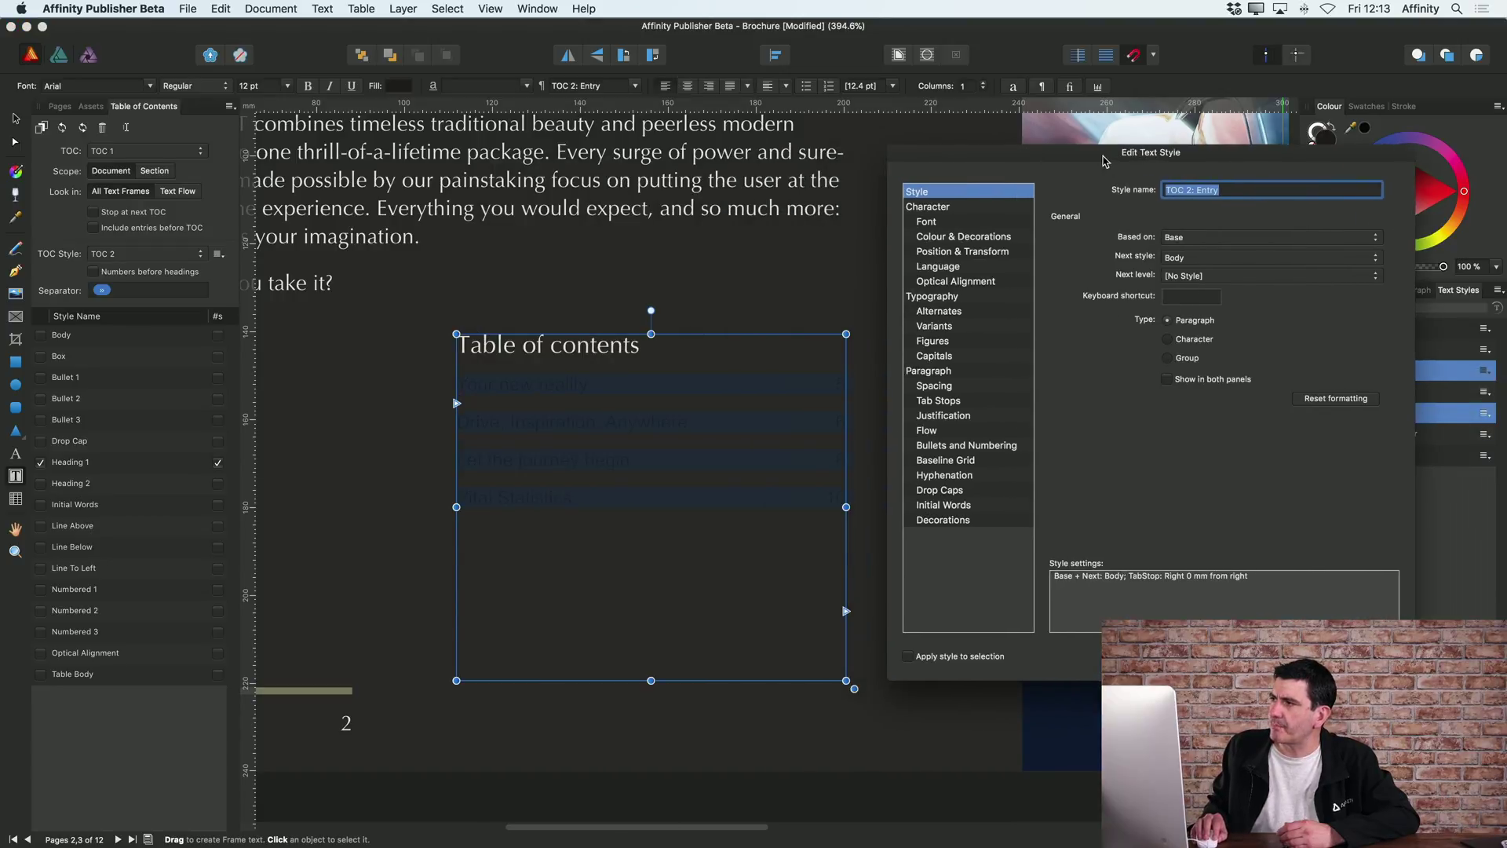
left_click(1154, 244)
left_click(1162, 249)
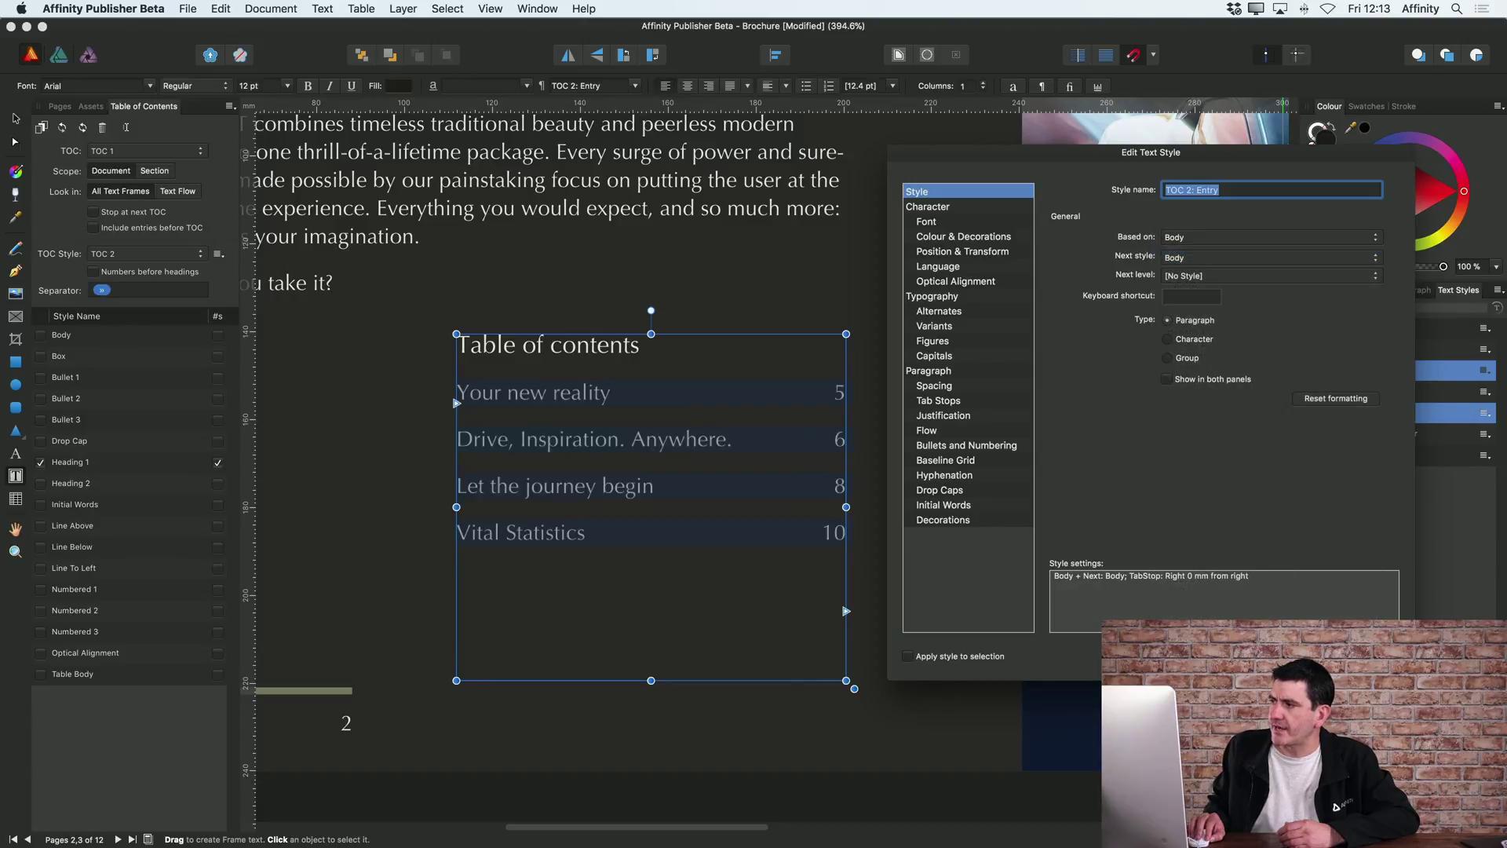
key("Return")
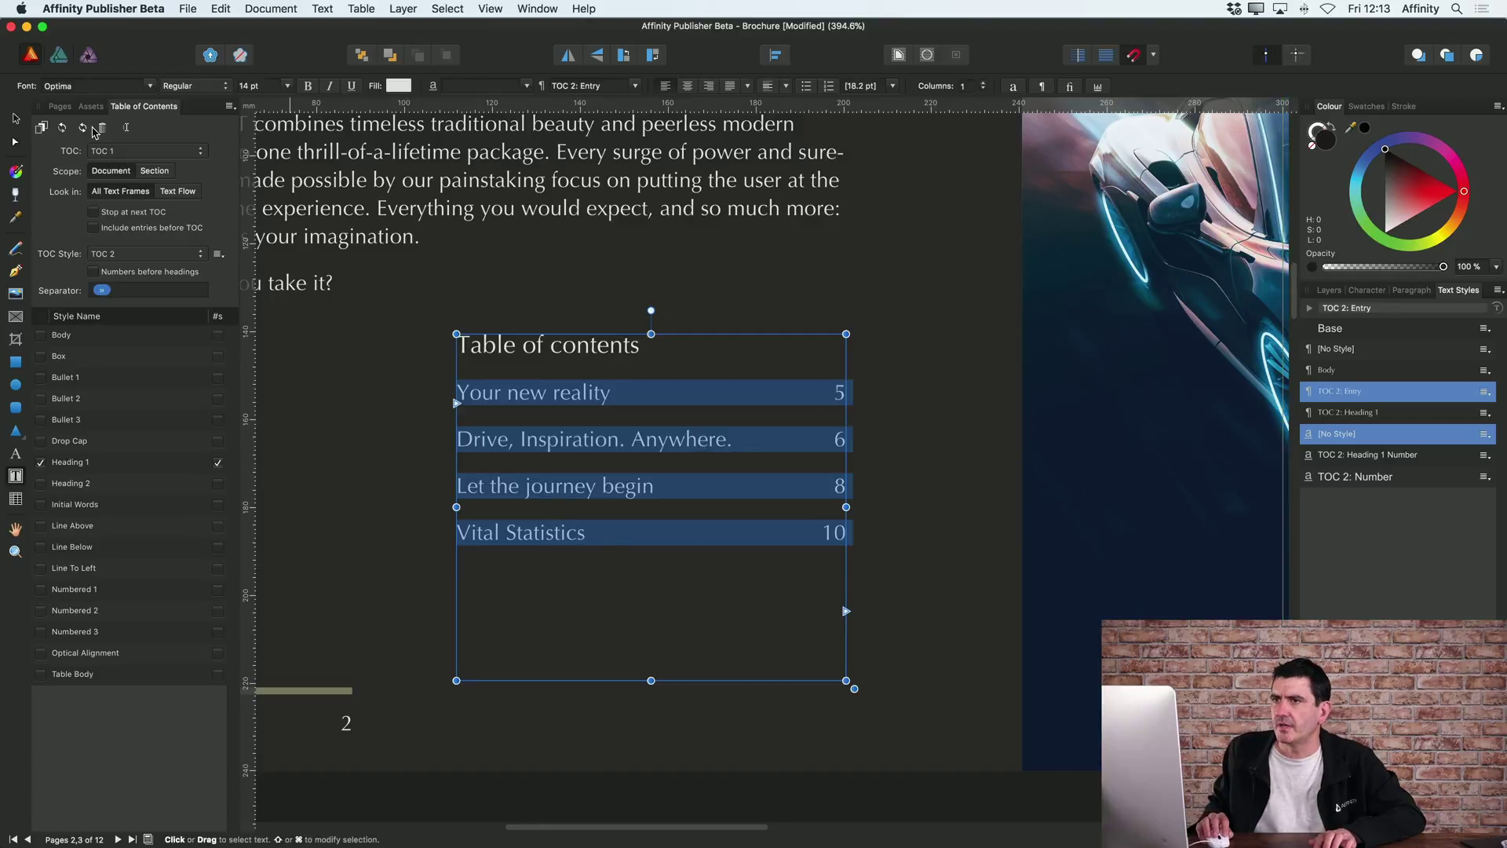
Narrow the contents frame from its left edge, then edit its entries to show the contents settings
left_click(17, 118)
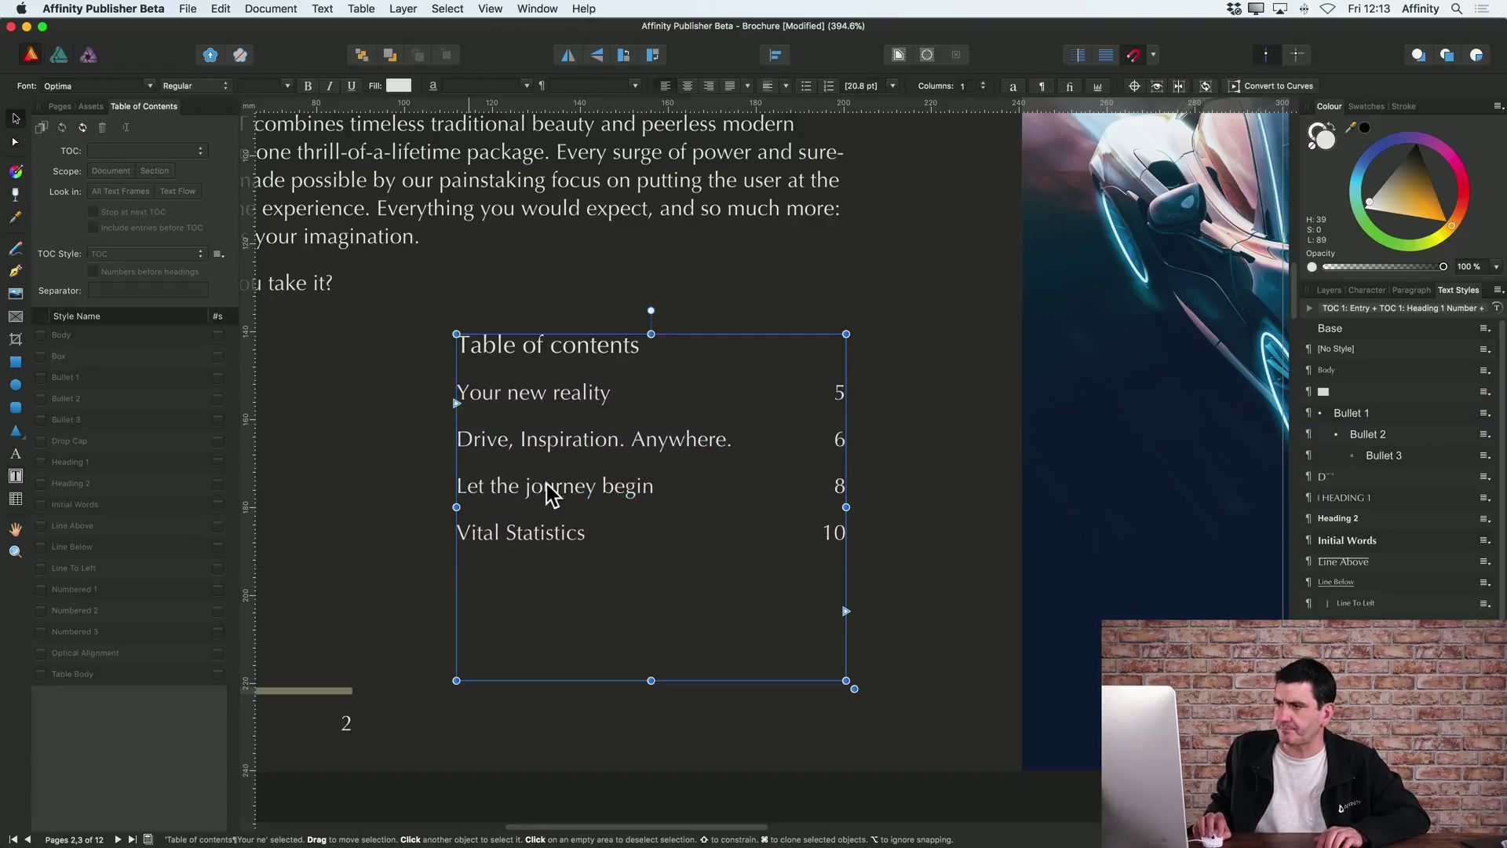
left_click_drag(453, 507, 506, 506)
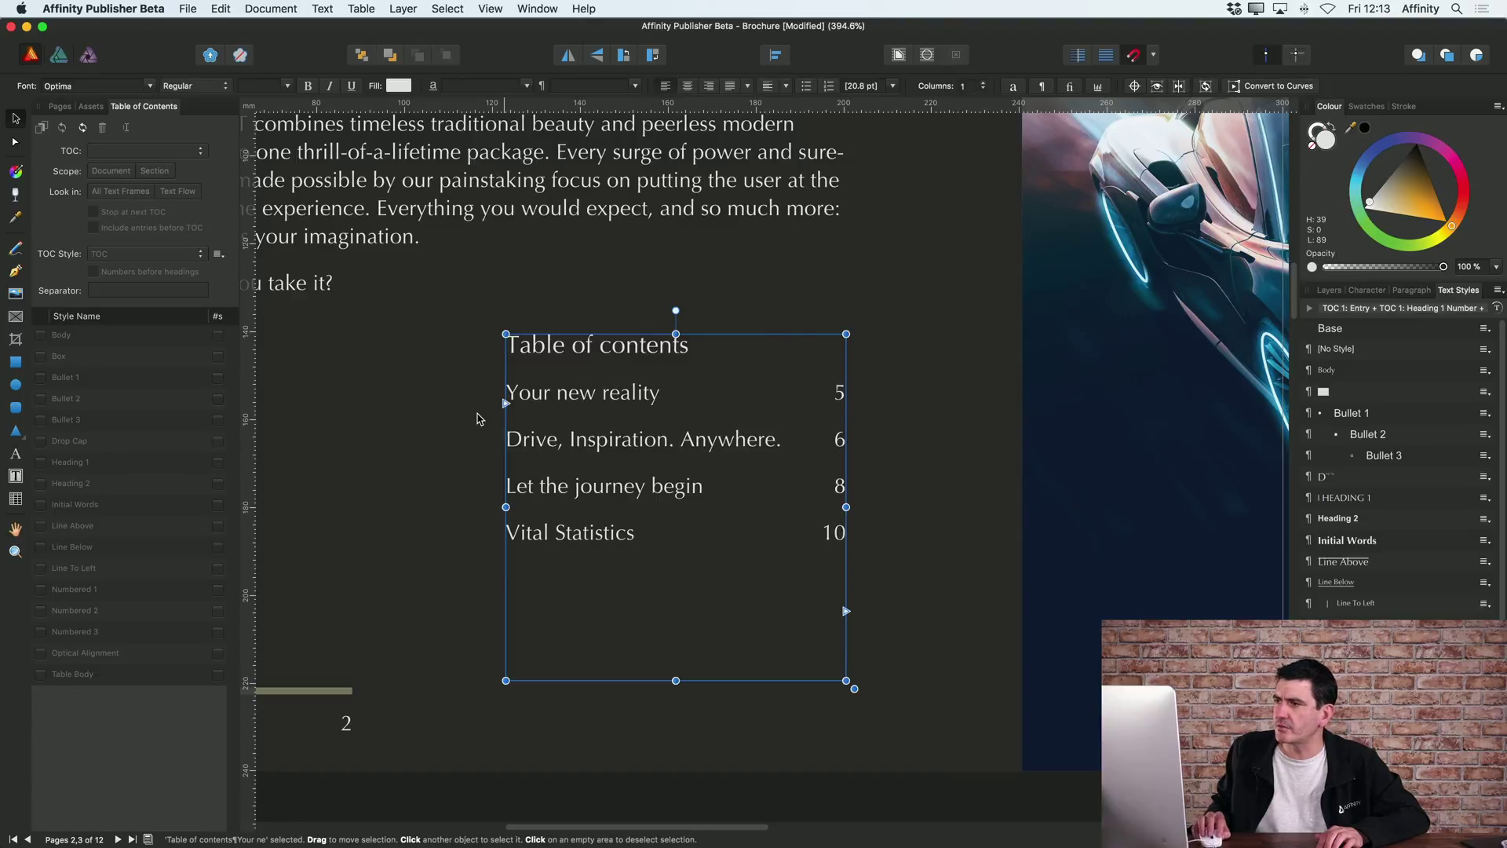
key("t")
left_click(571, 391)
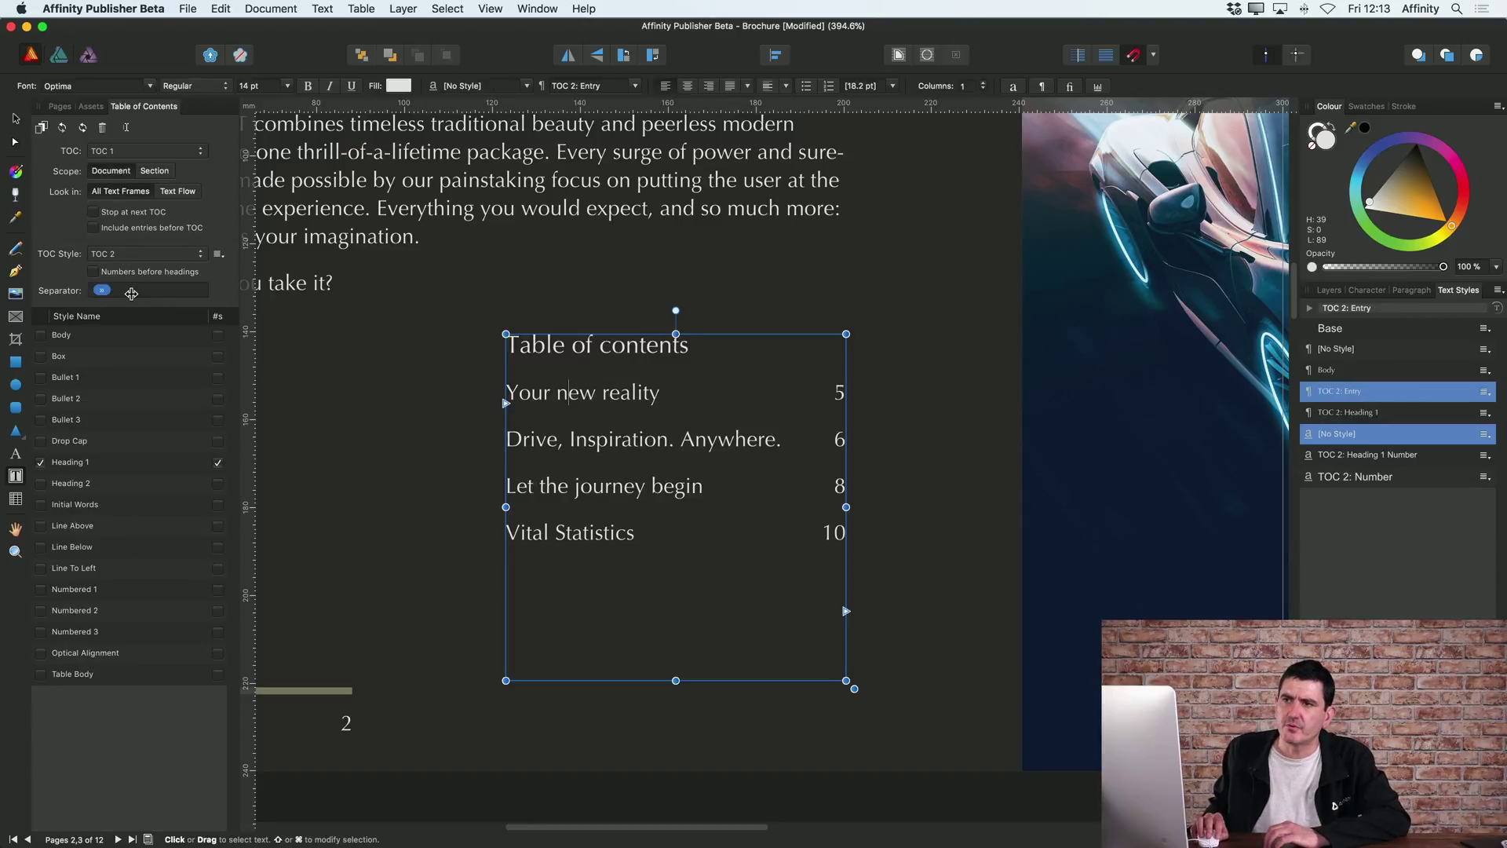
Keep page numbers after headings and replace the tab separator with ' - '
left_click(92, 273)
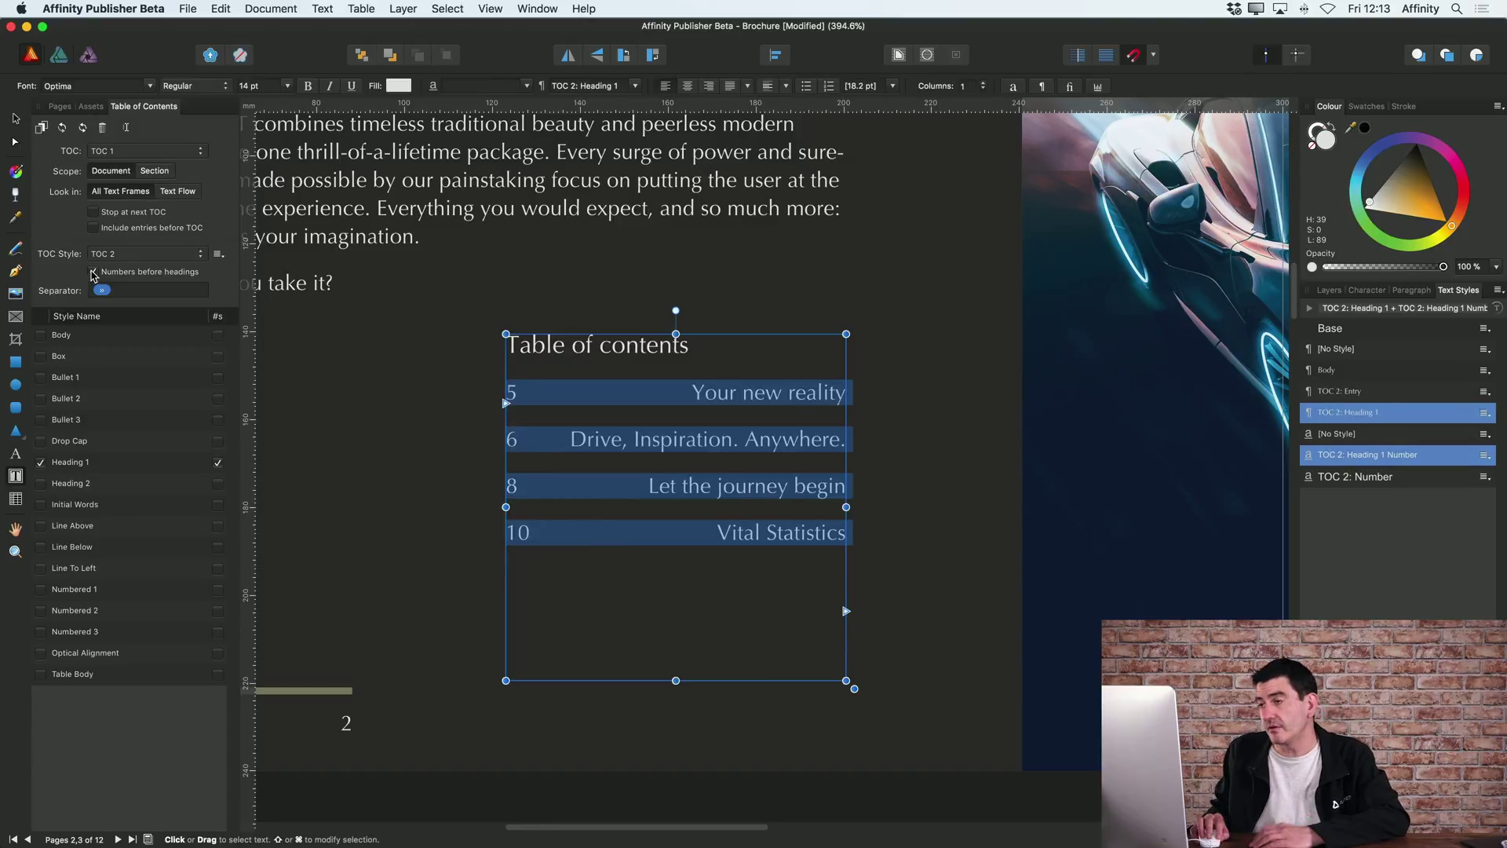
left_click(93, 272)
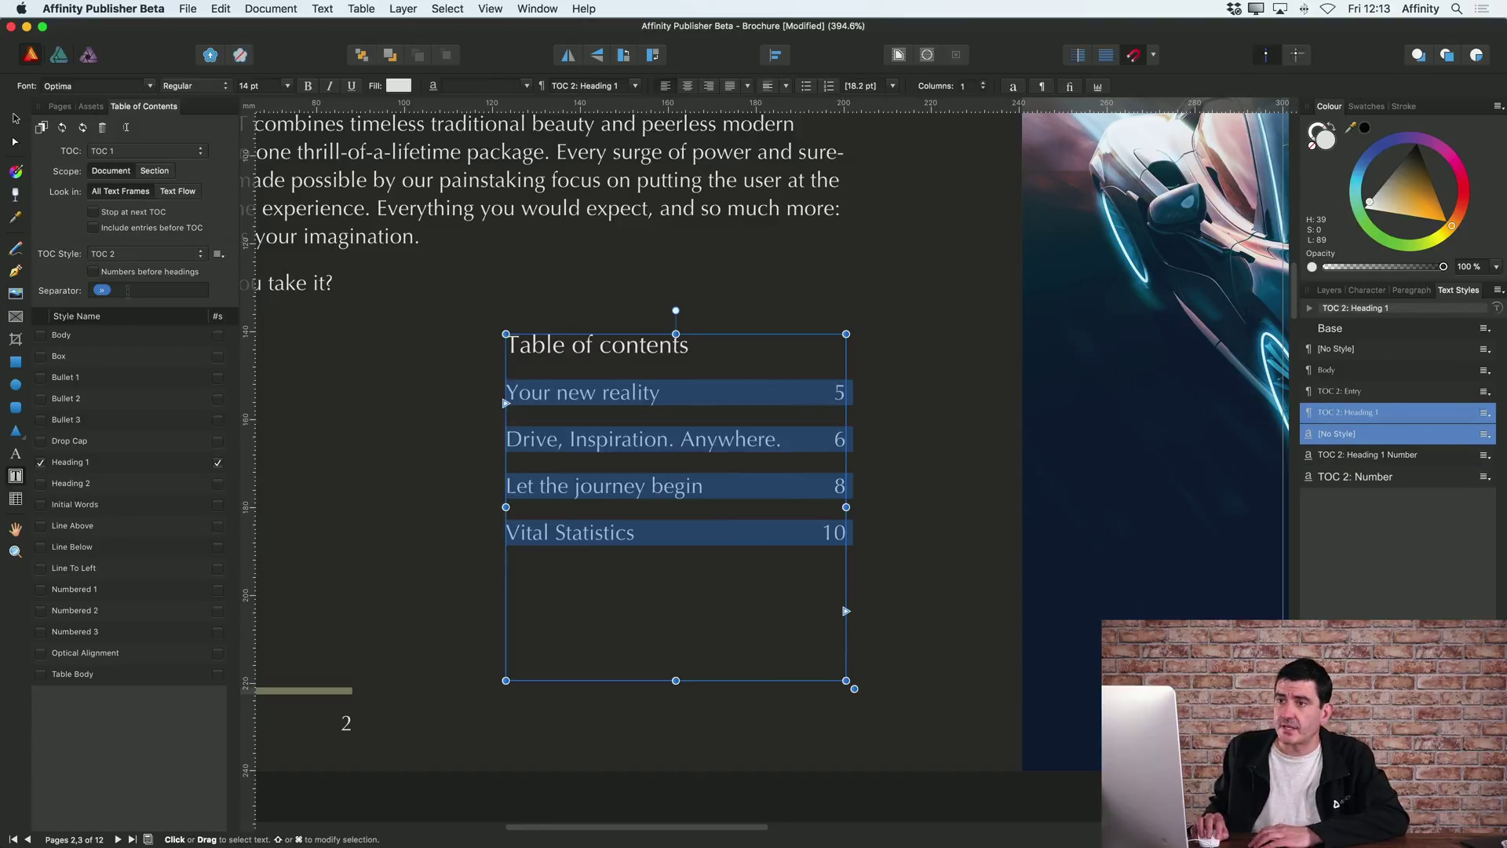
left_click(128, 290)
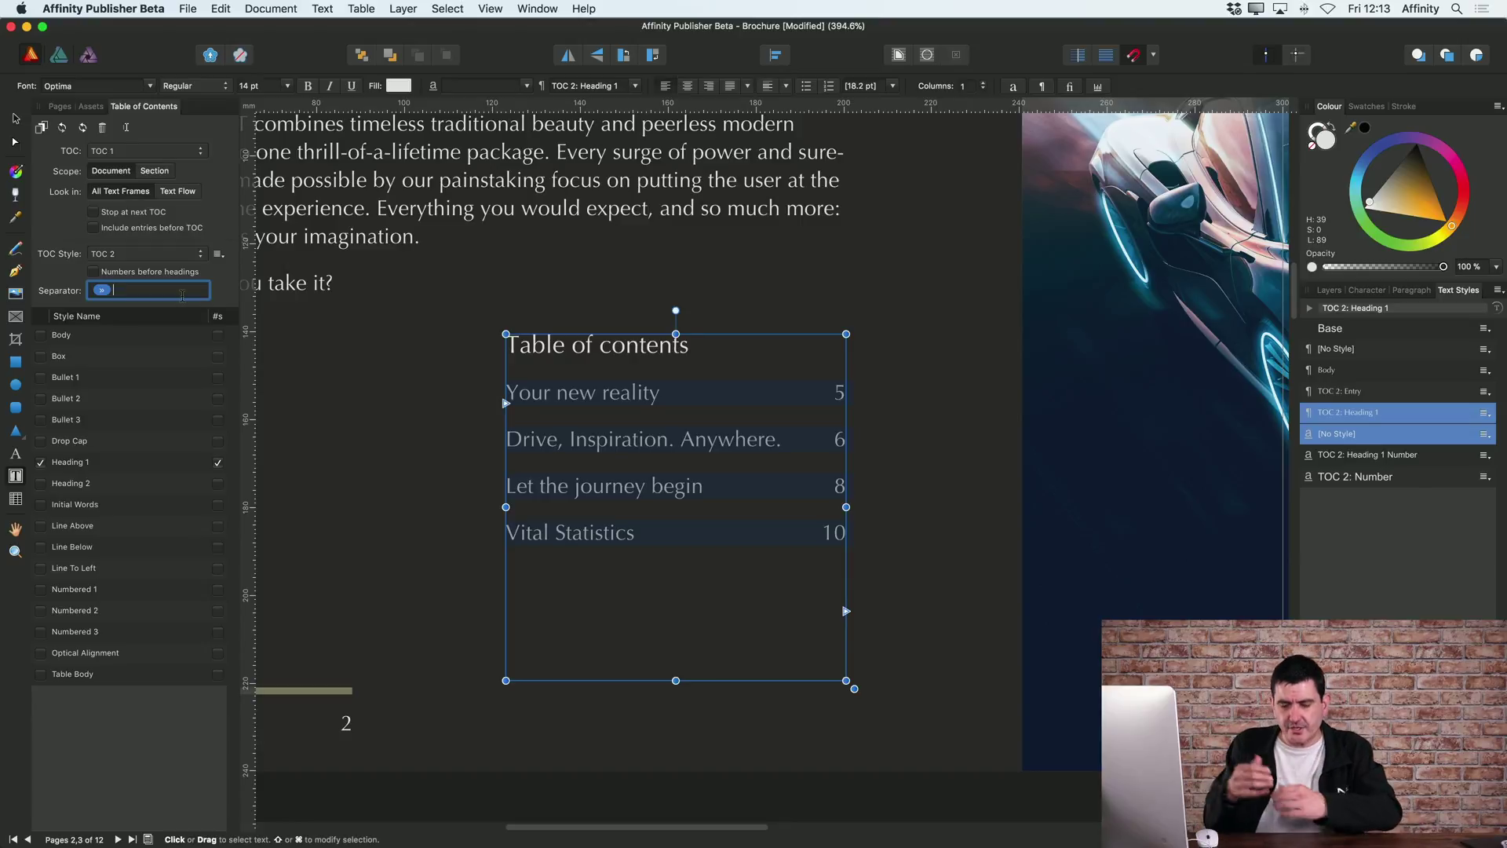
key("BackSpace")
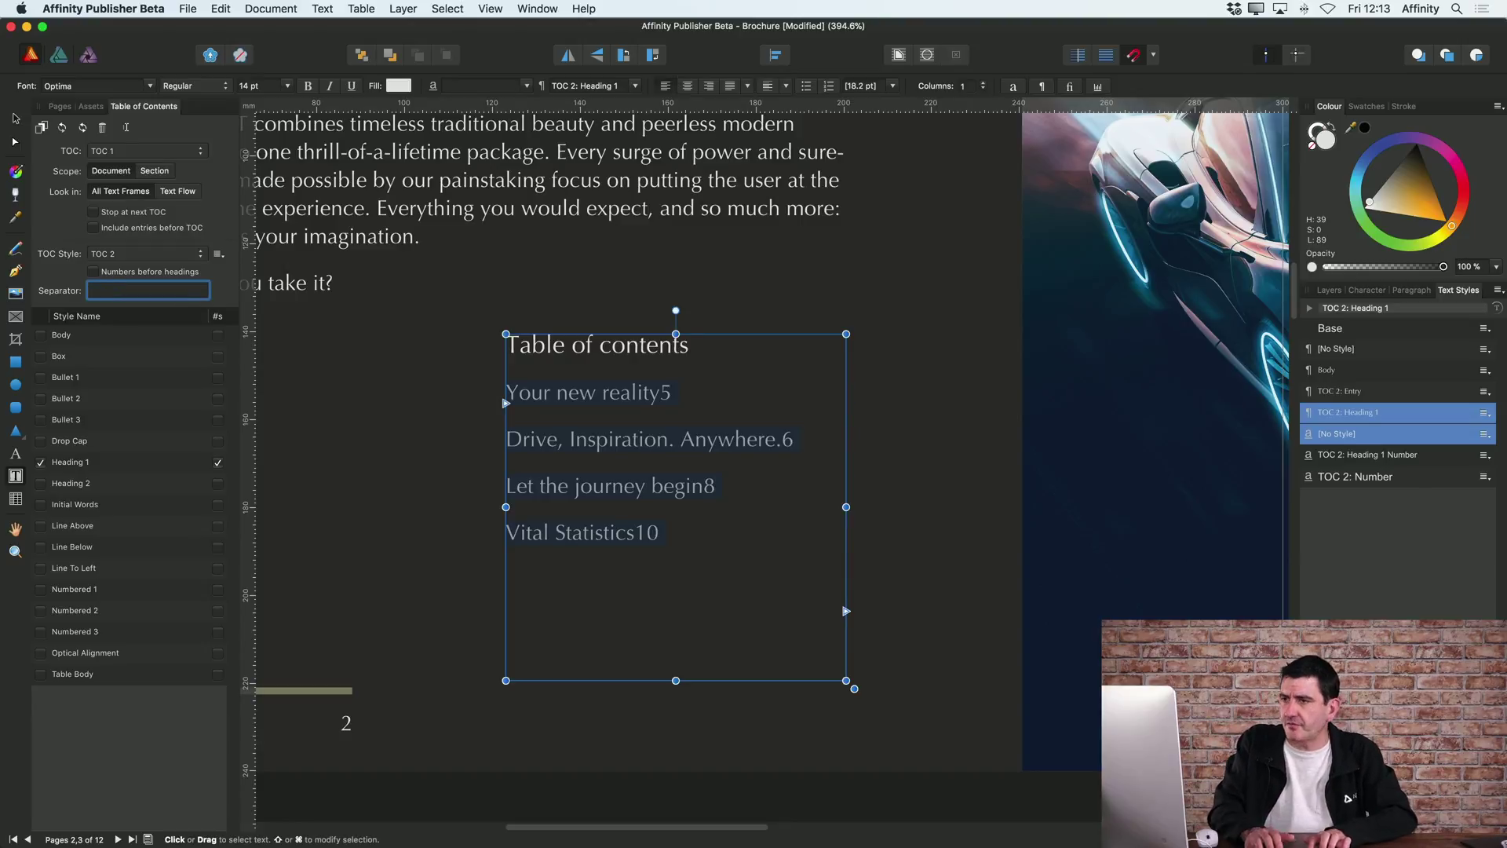
type("-")
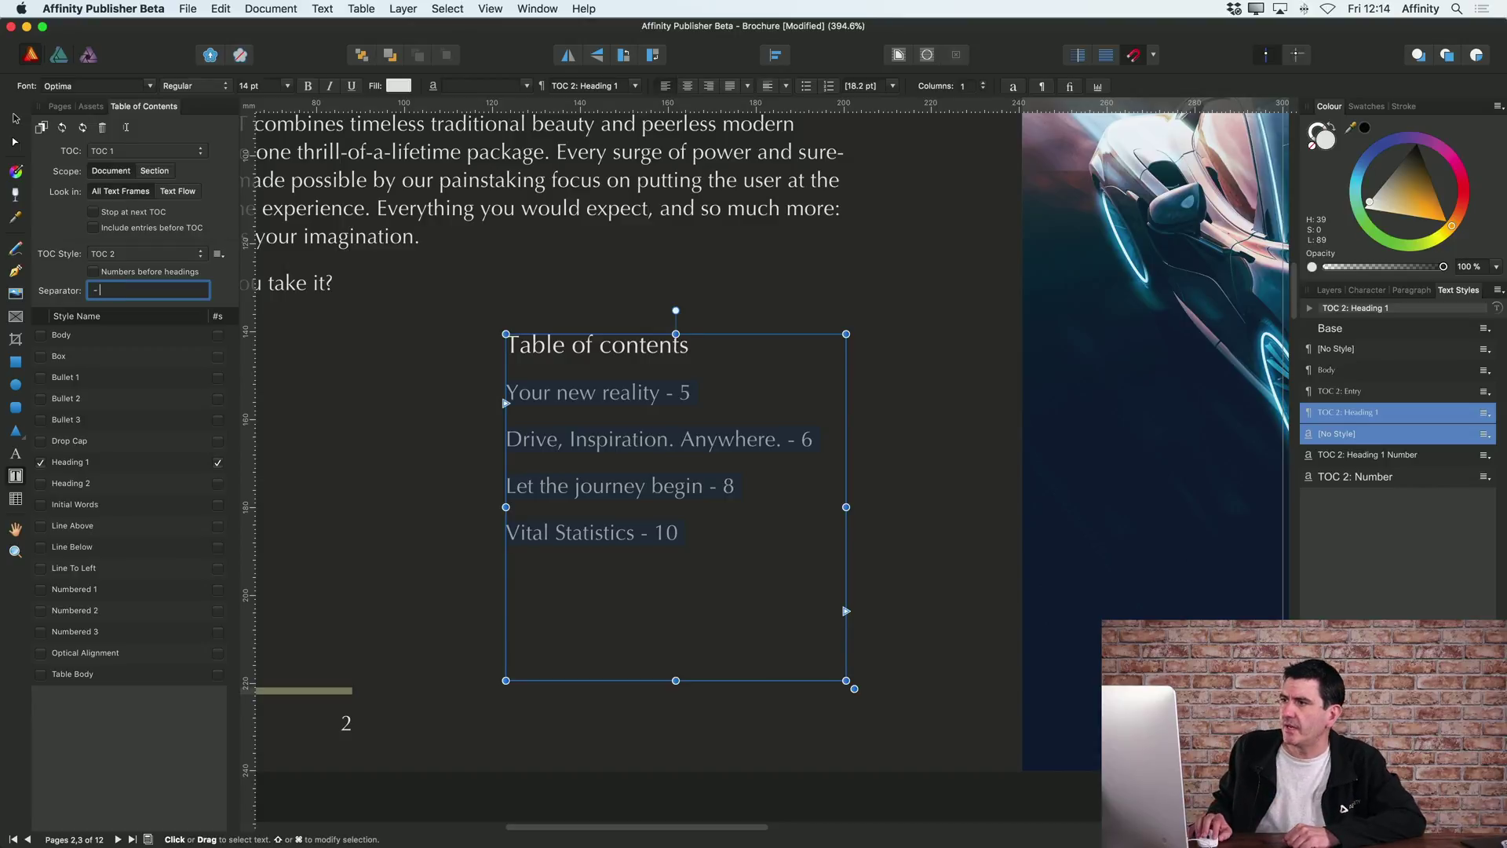
left_click(15, 118)
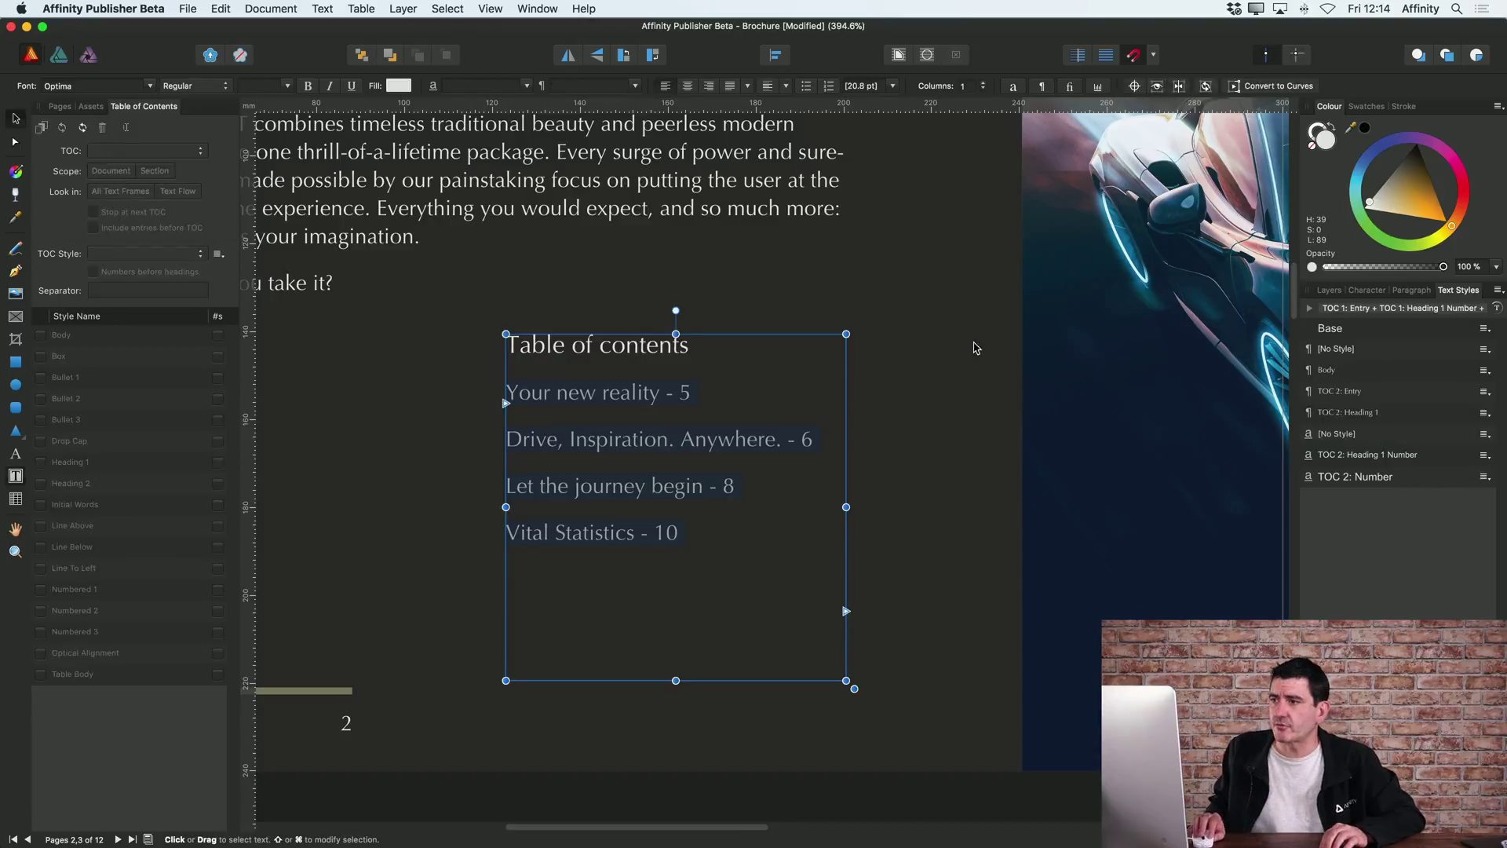
scroll(905, 424, "down", 3)
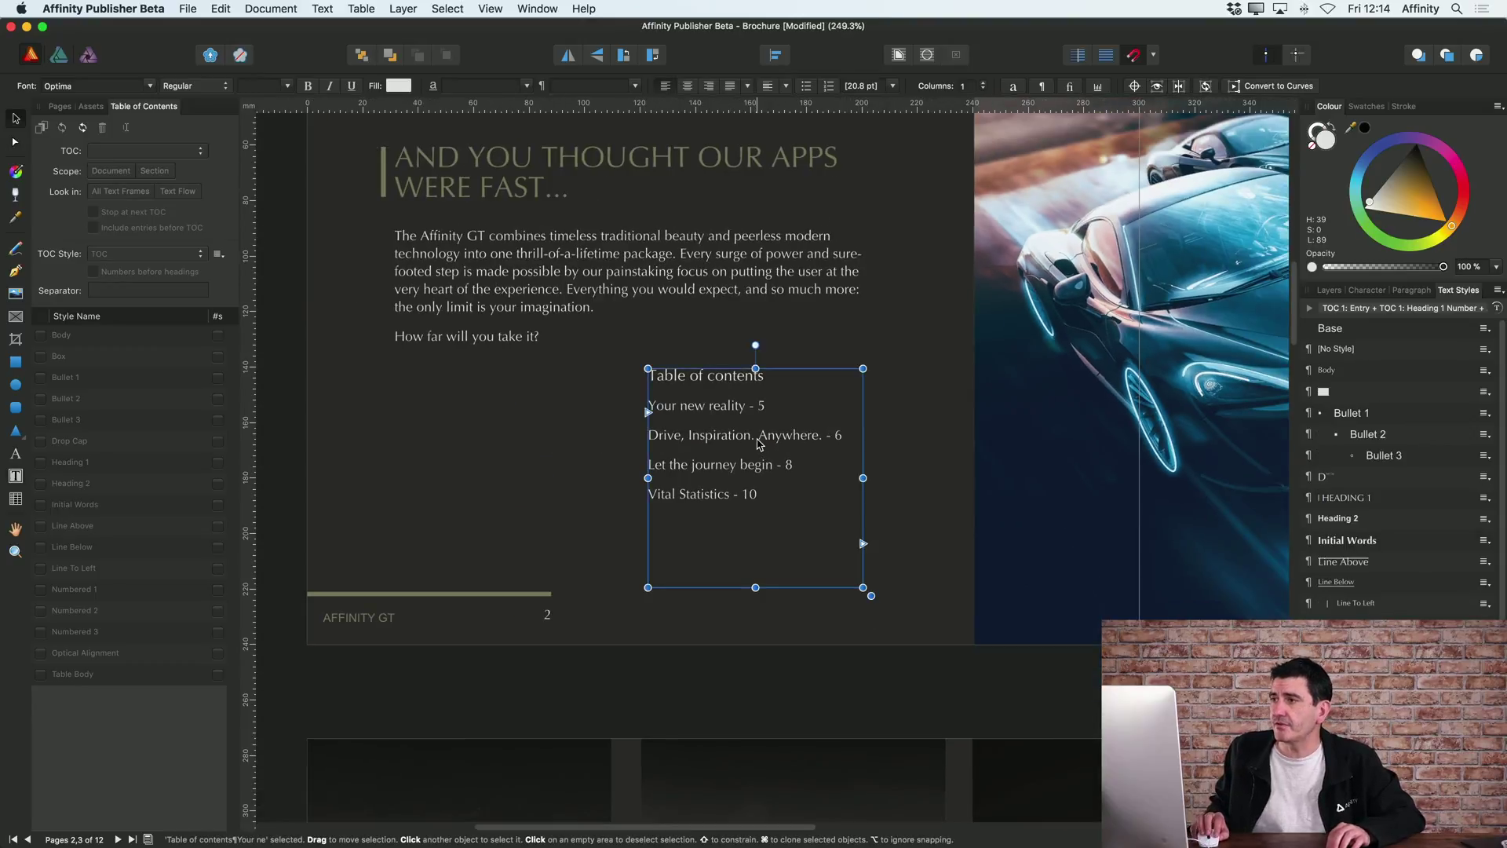
scroll(759, 445, "down", 2)
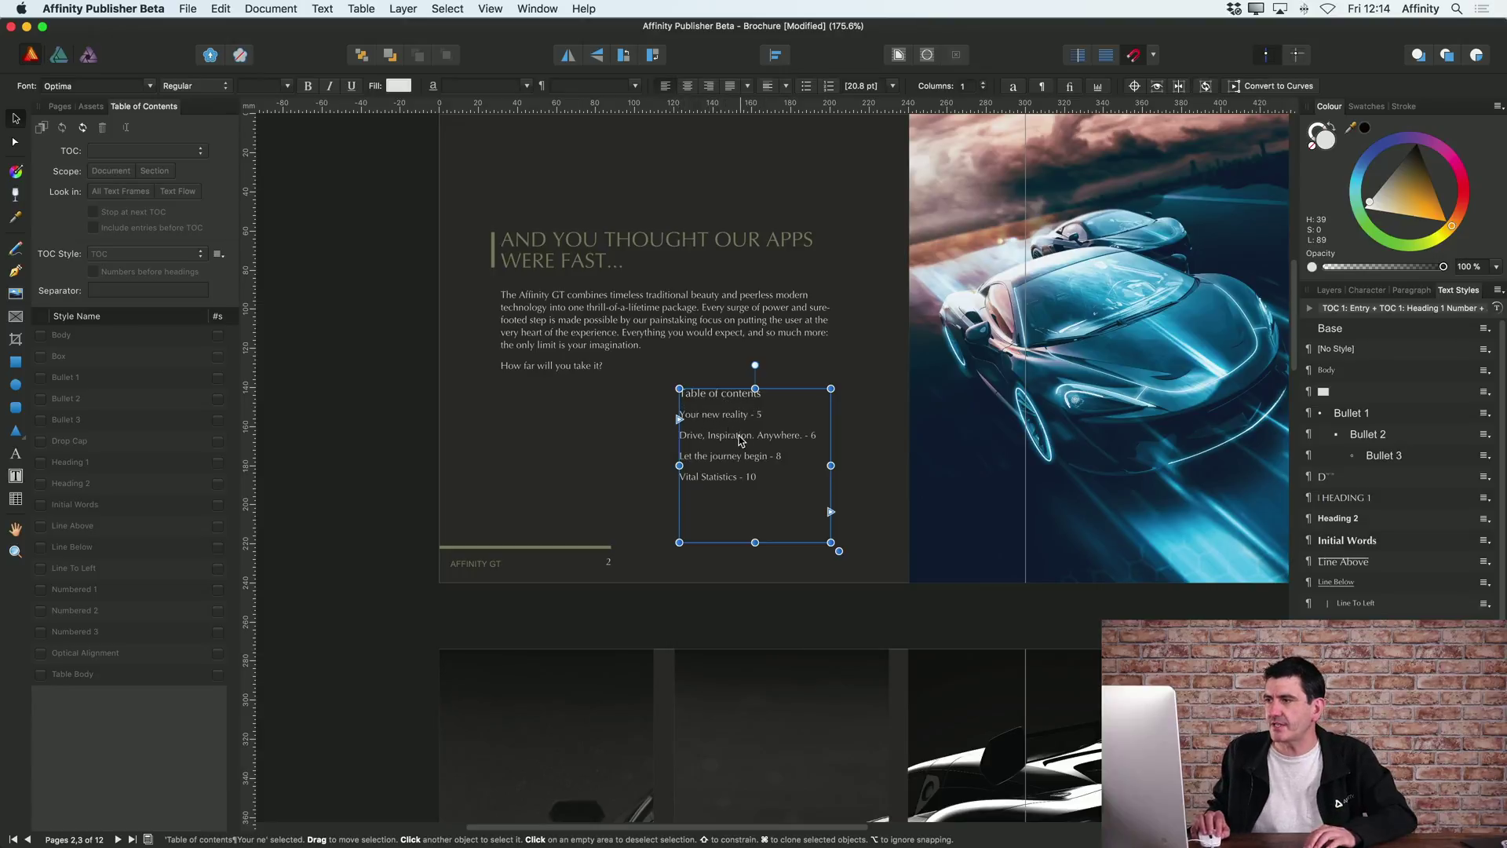
scroll(1021, 462, "down", 5)
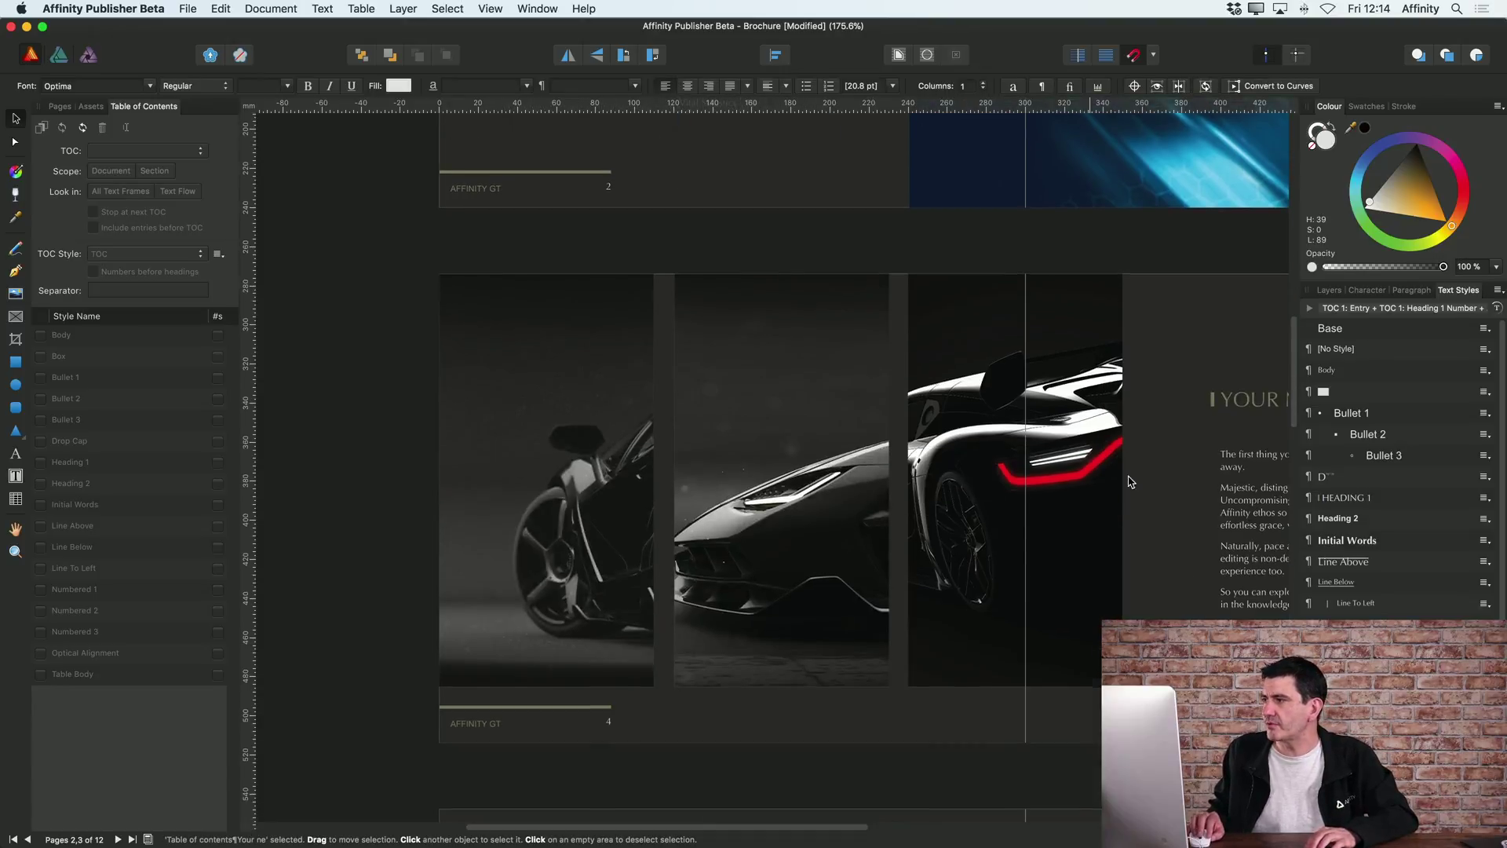
left_click(1134, 462)
scroll(971, 532, "right", 5)
scroll(971, 532, "up", 2)
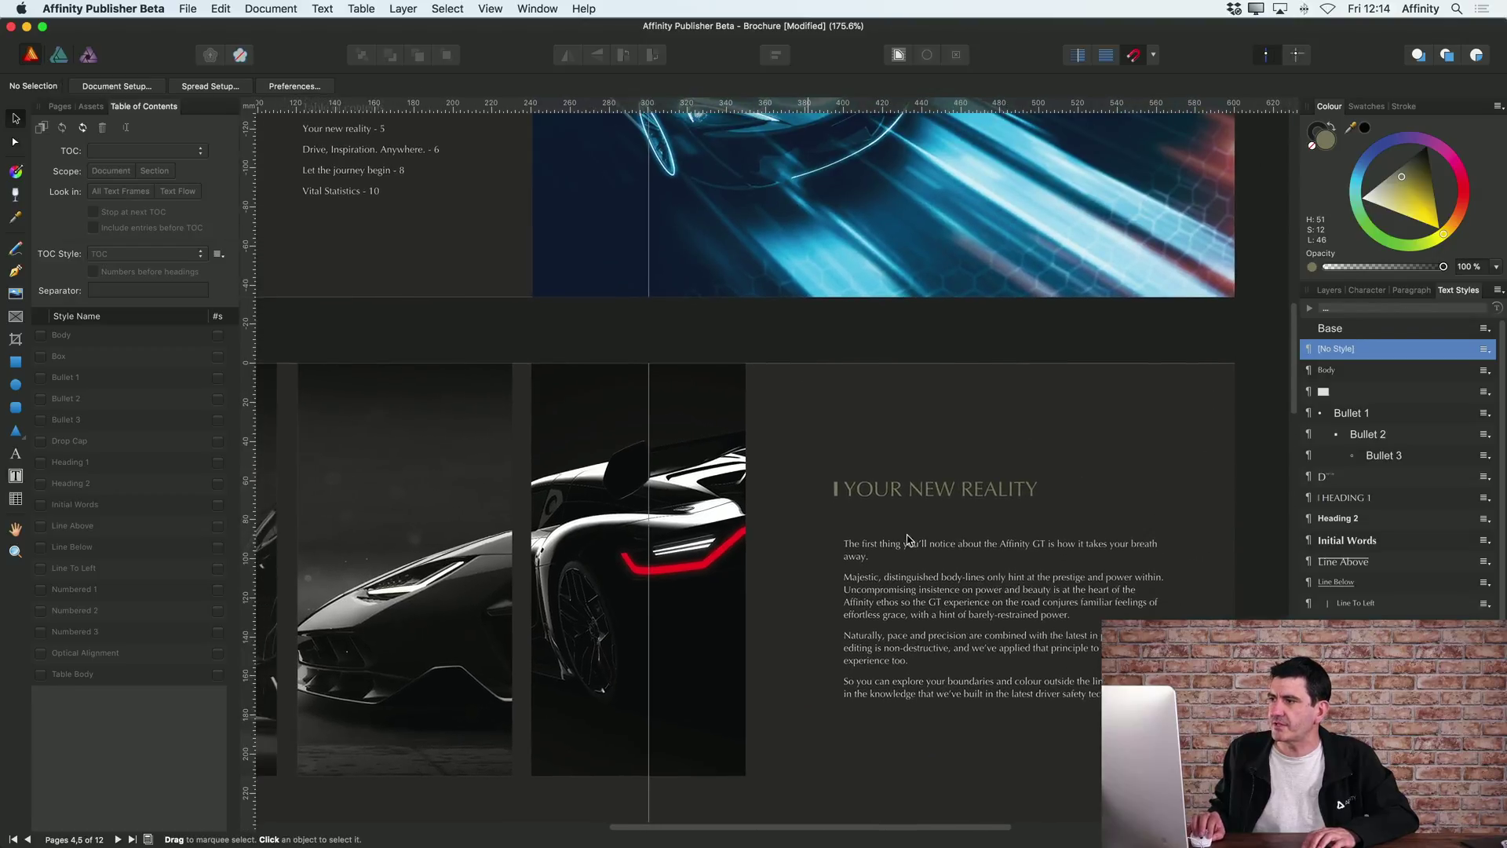
scroll(357, 253, "left", 5)
scroll(357, 253, "up", 3)
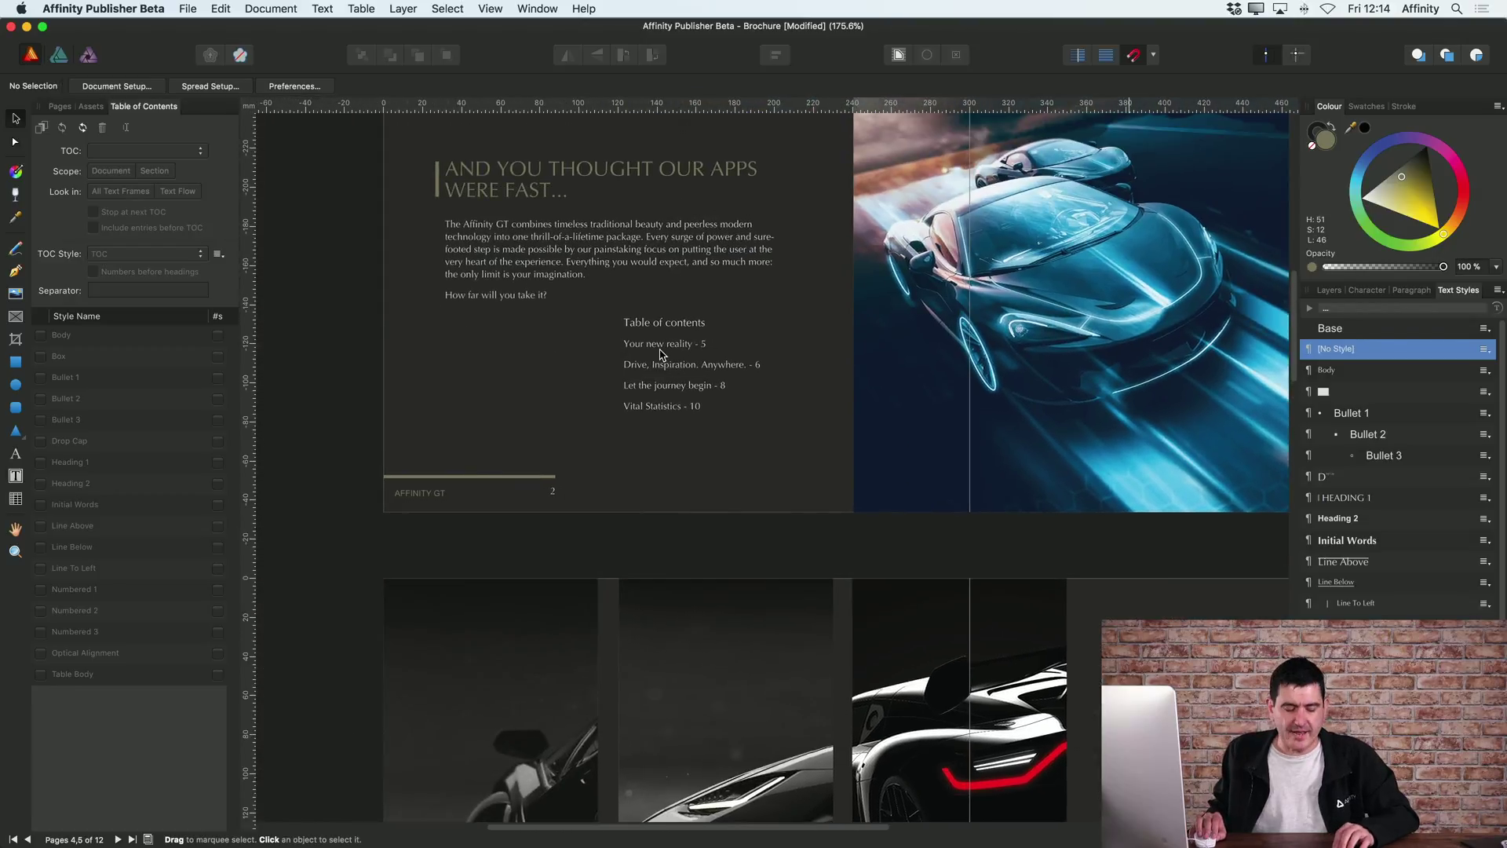
scroll(660, 355, "up", 4)
Include entries before the contents and widen the frame leftward so all five entries fit one line
double_click(669, 359)
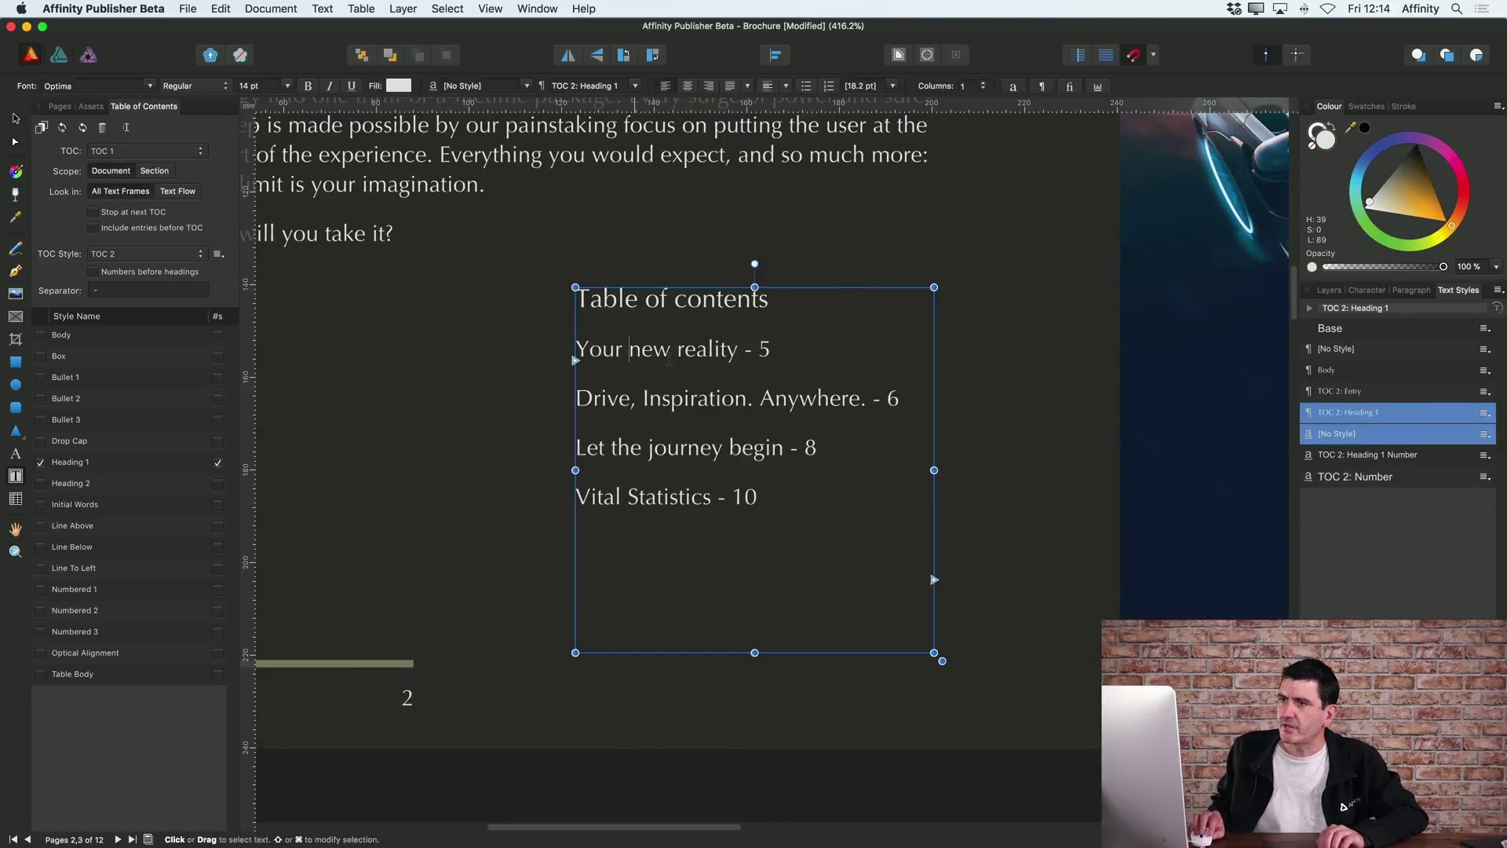
left_click(94, 229)
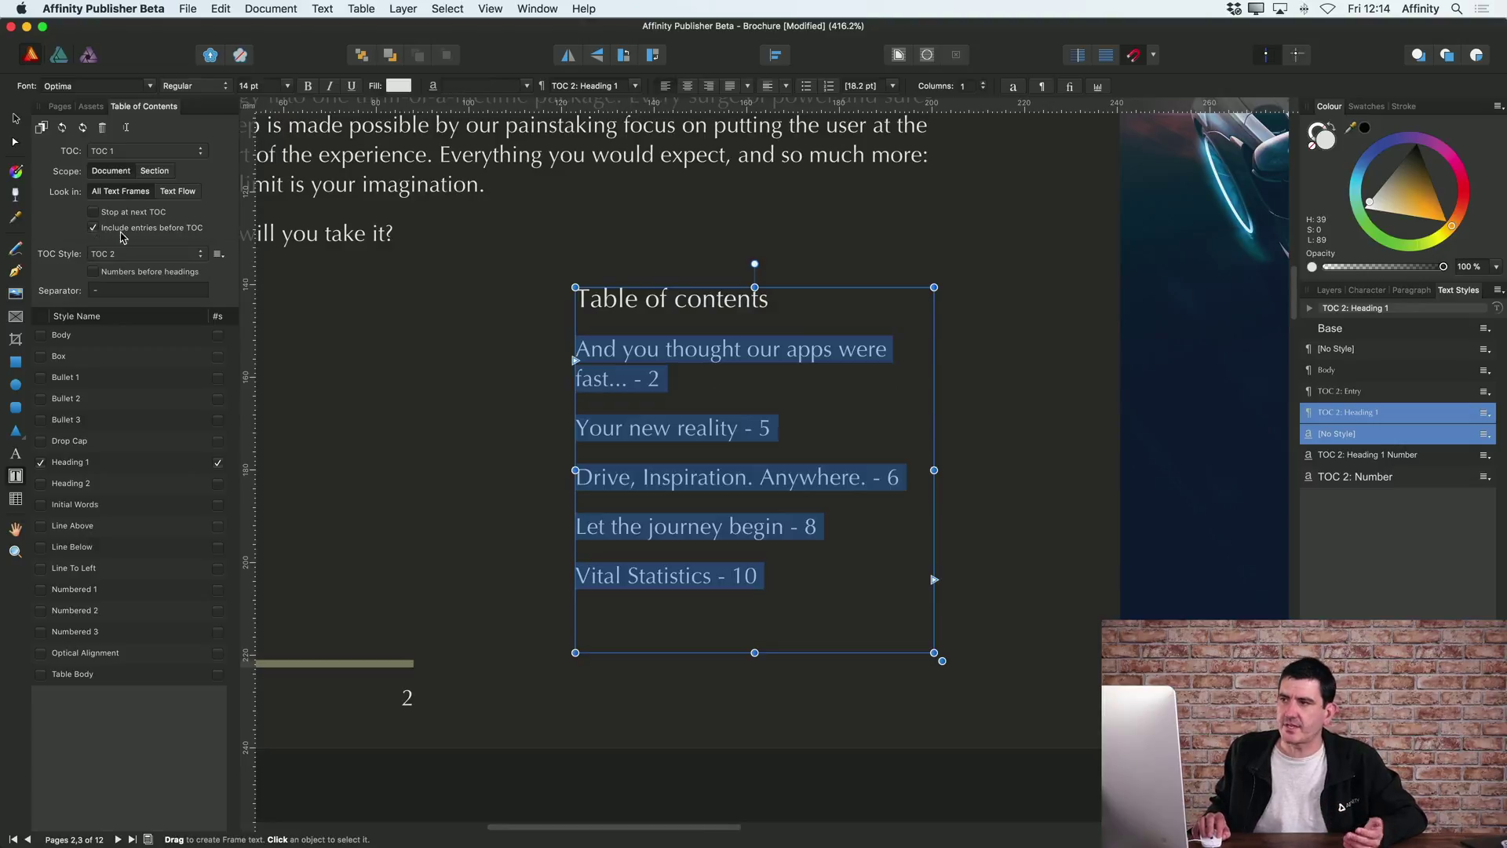
left_click_drag(575, 470, 474, 470)
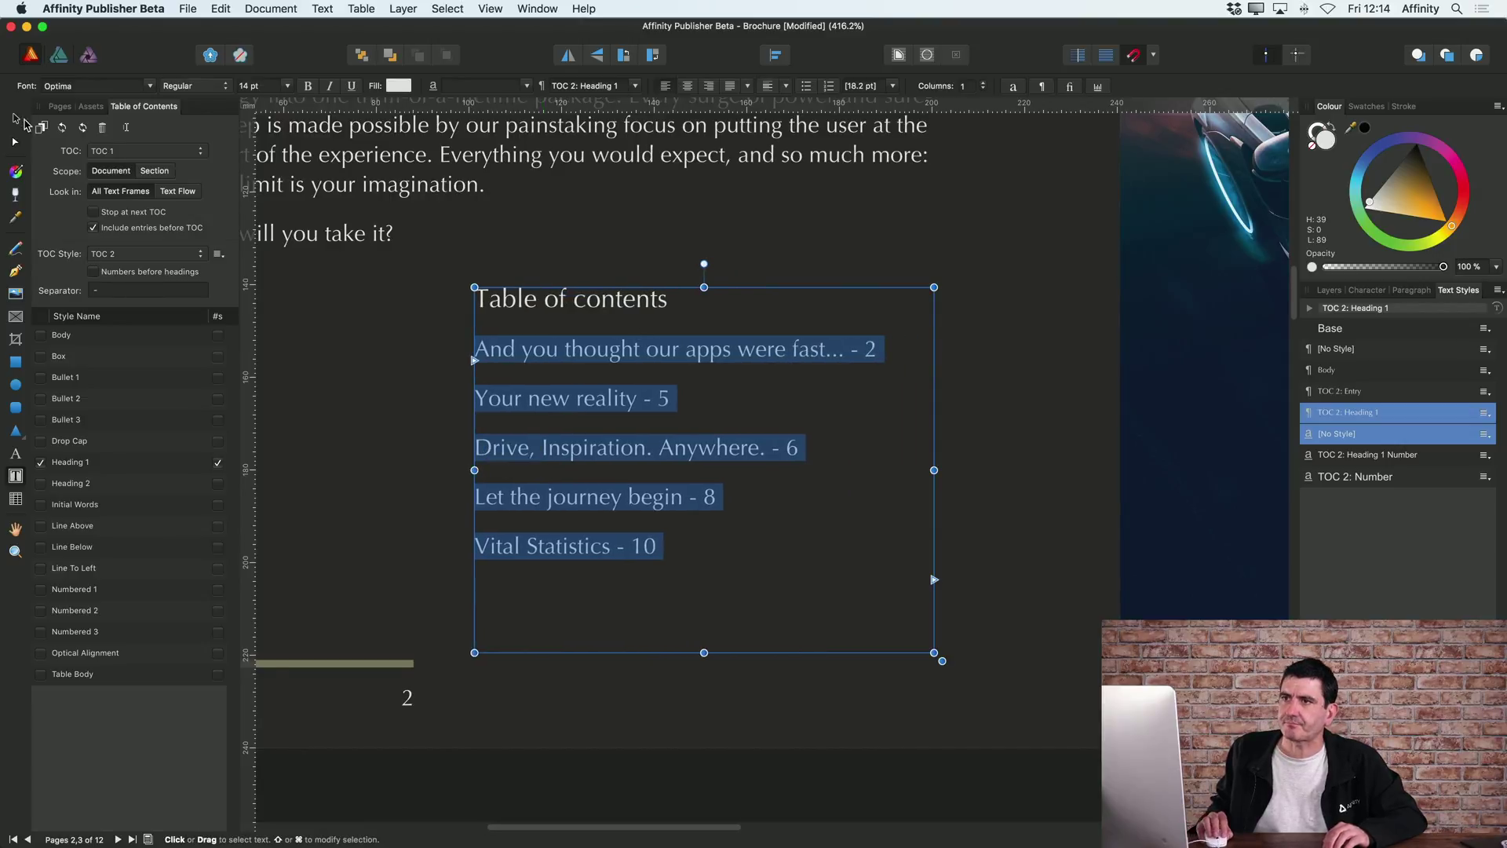
left_click(17, 119)
left_click(1171, 380)
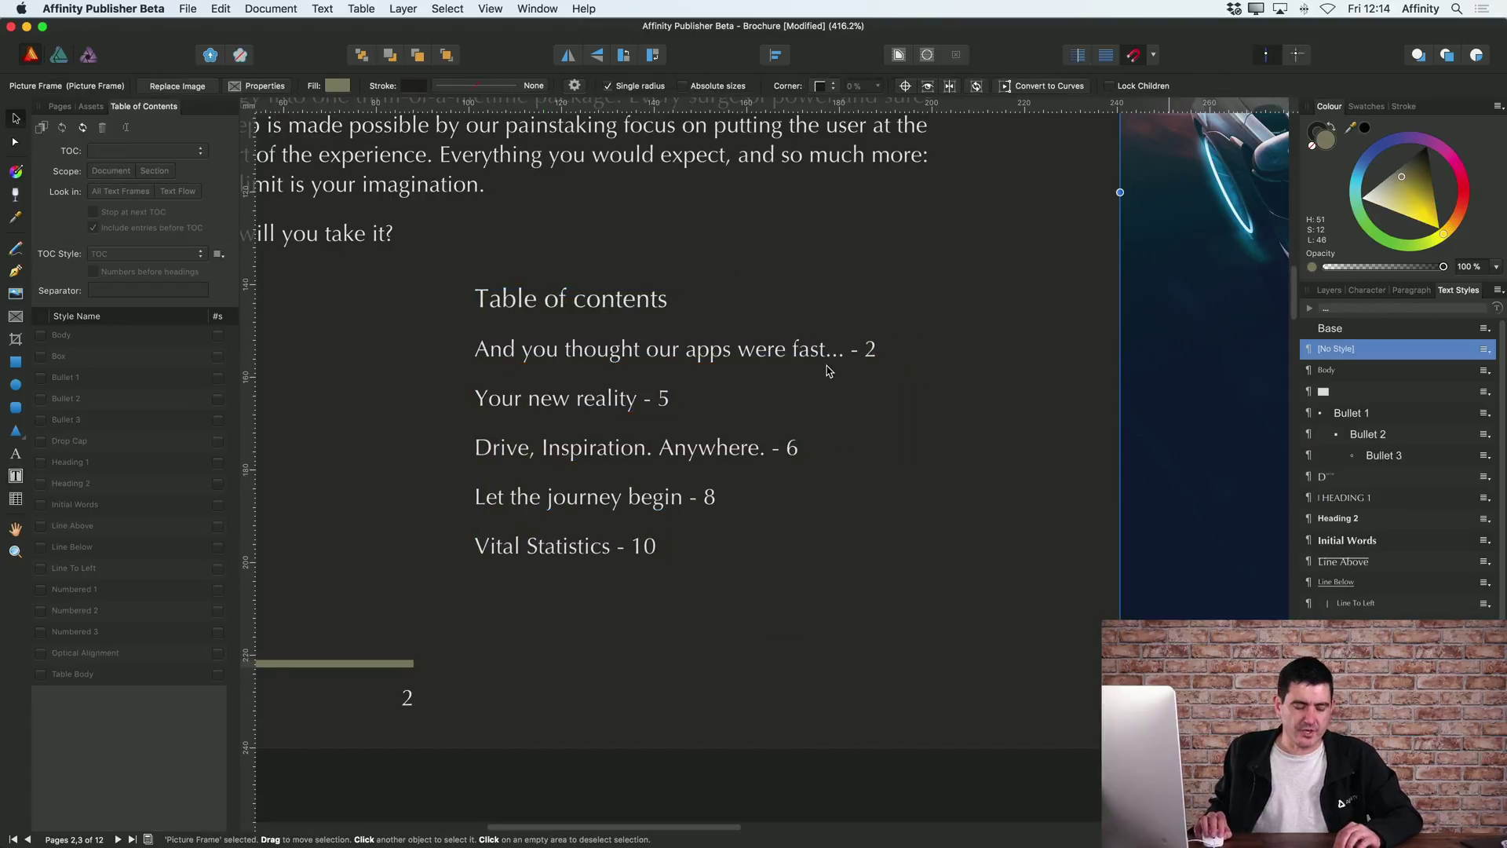
scroll(832, 377, "up", 2)
scroll(856, 388, "down", 5)
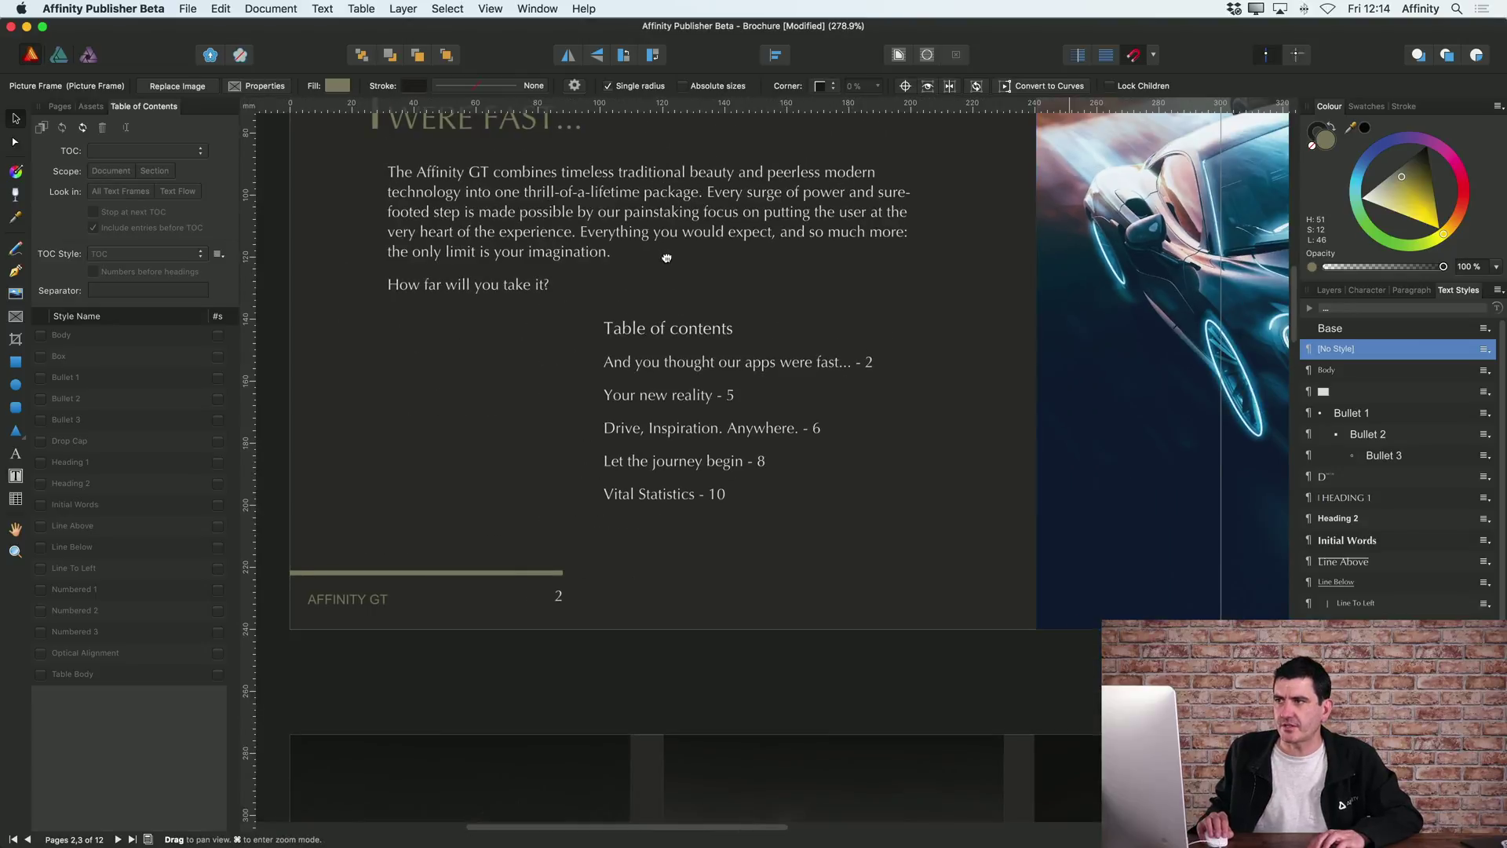
scroll(667, 274, "up", 3)
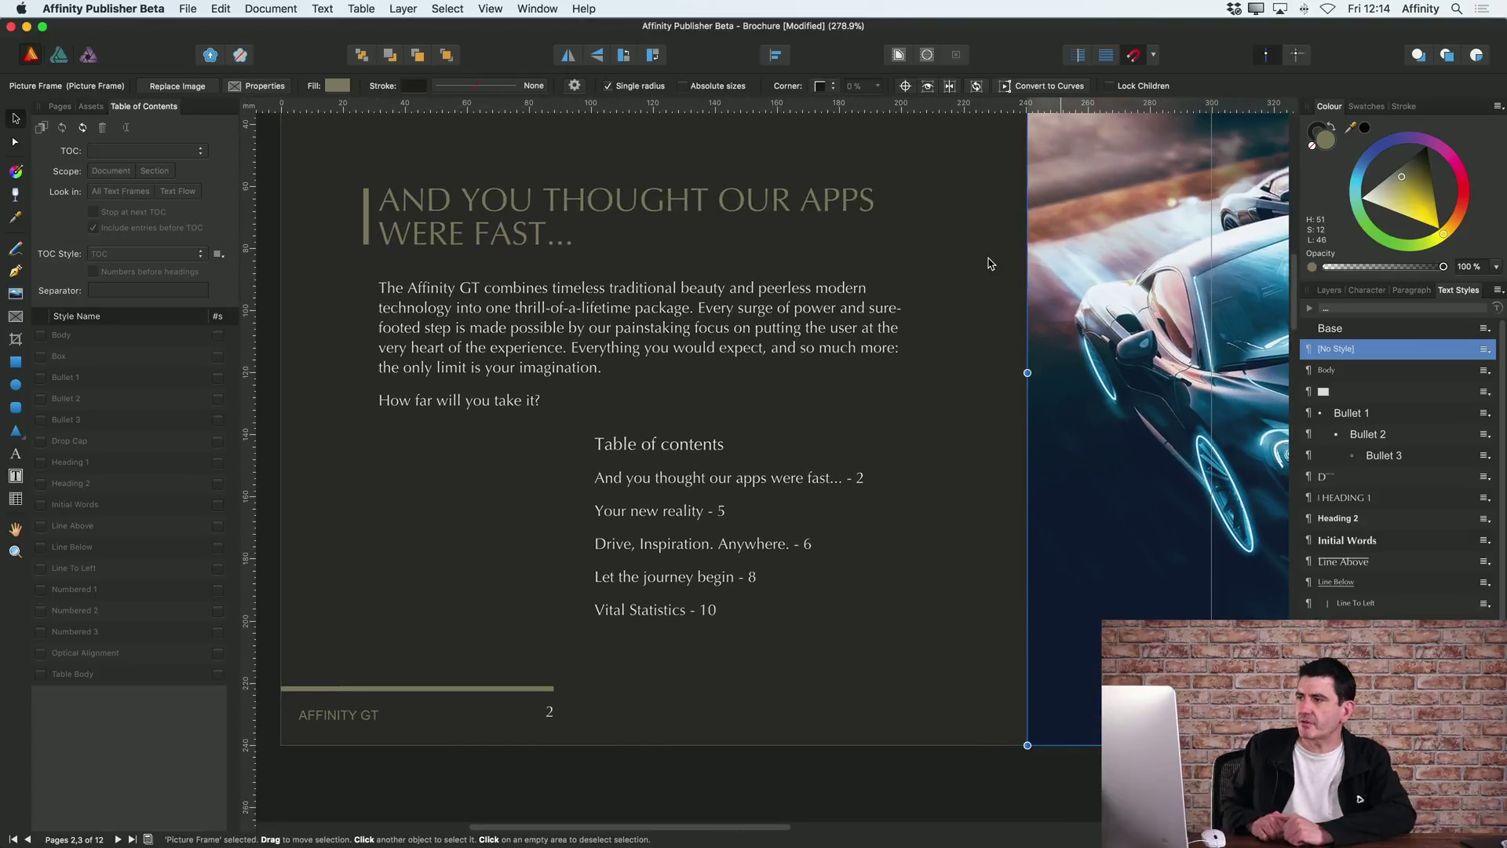